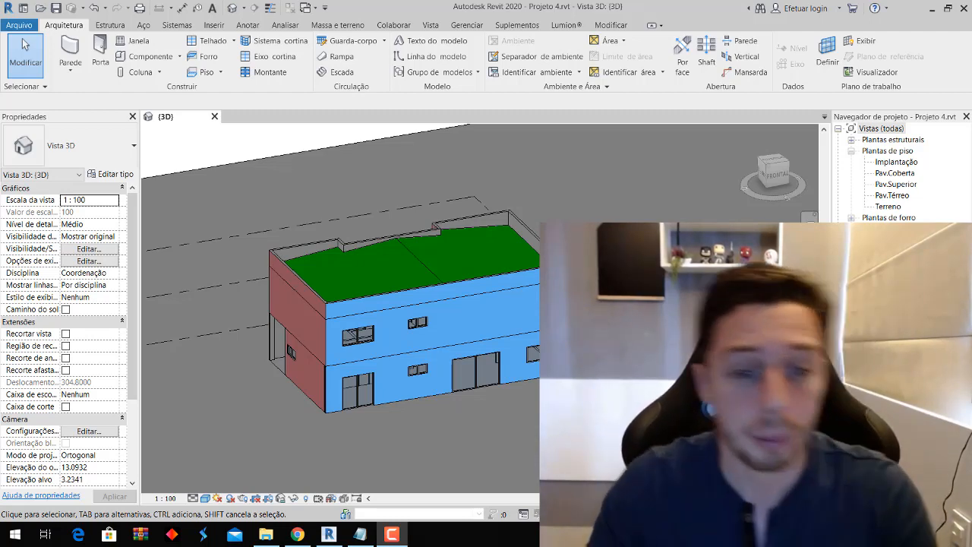
Switch to File Explorer and open the image revit 03.jpeg from the topografia folder
click(266, 535)
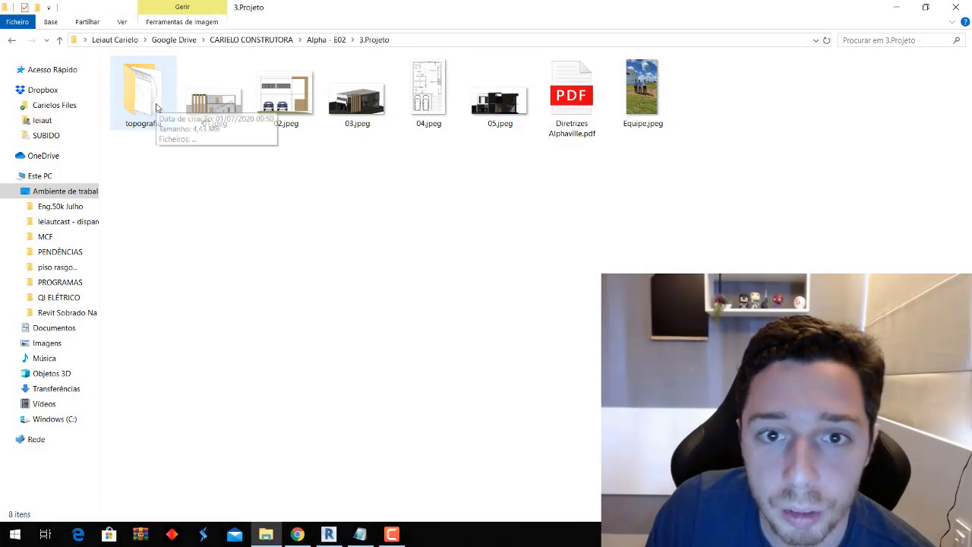
double_click(155, 105)
click(566, 115)
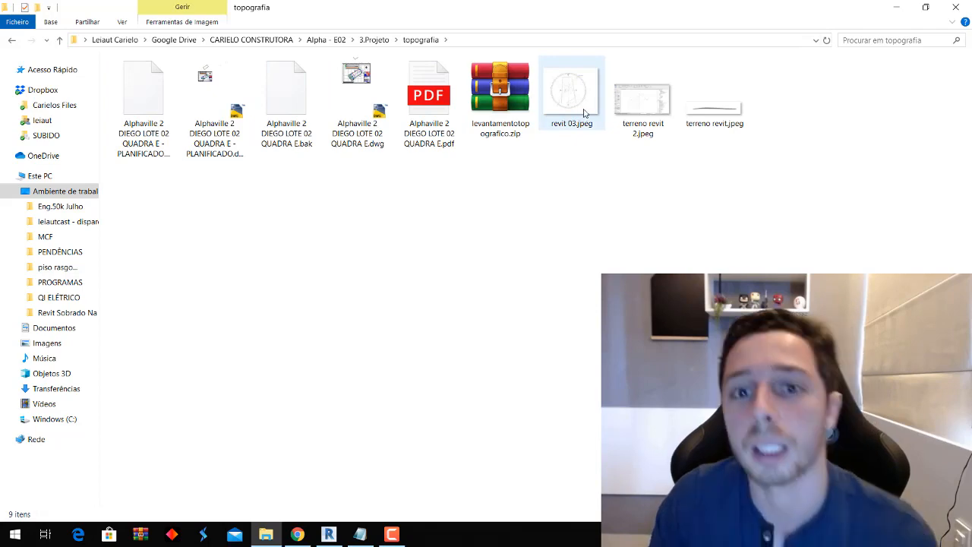
double_click(585, 113)
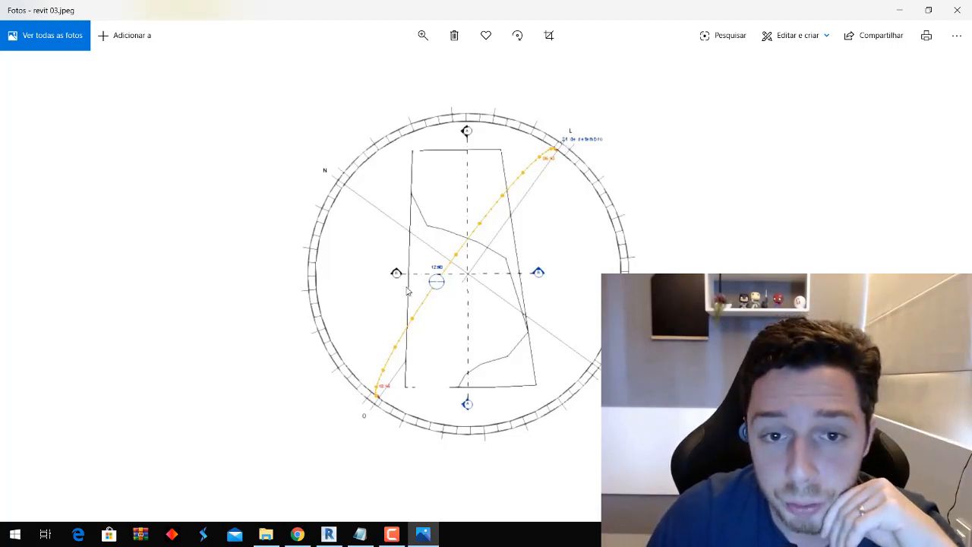
Return to Revit and turn on the sun path in the 3D view of the building
click(328, 534)
scroll(474, 371, down, 3)
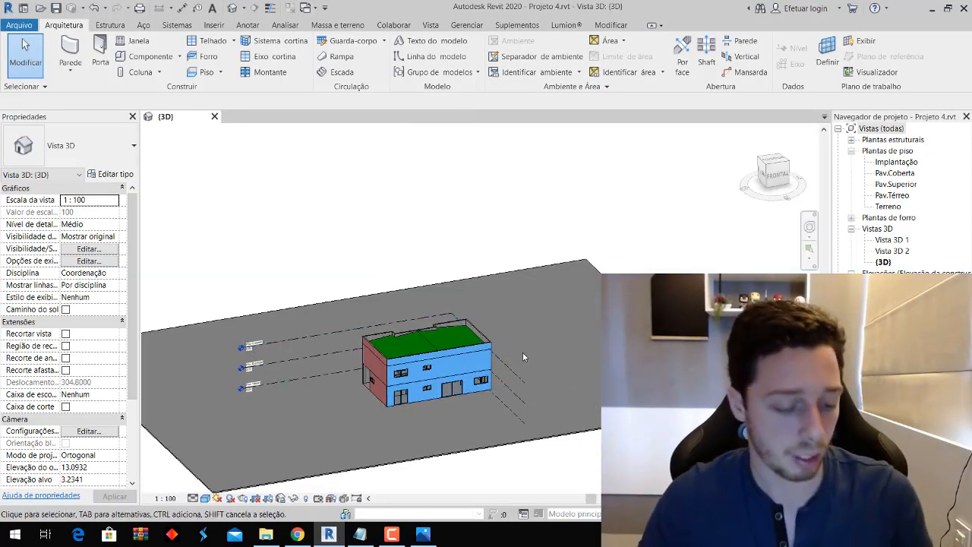
shift+middle_drag(523, 351, 502, 455)
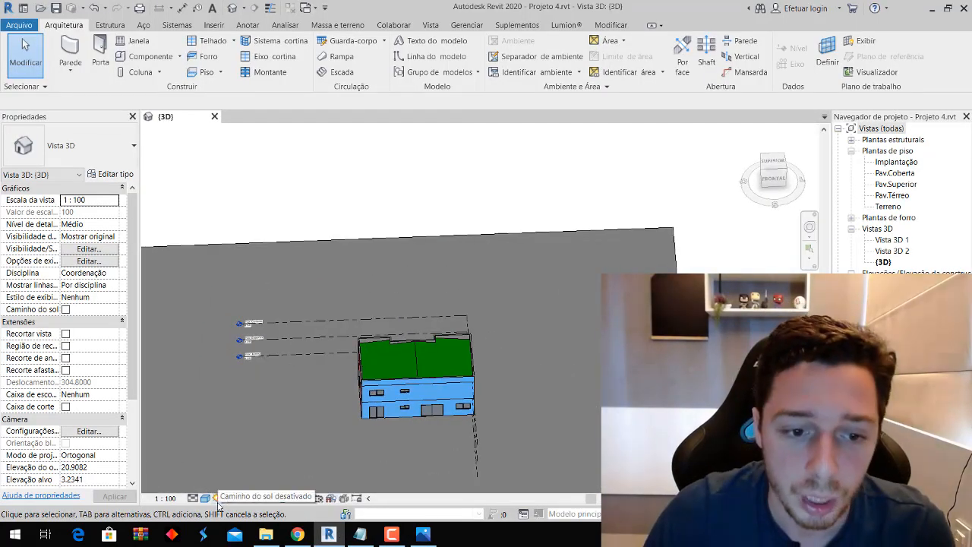
click(217, 499)
click(228, 483)
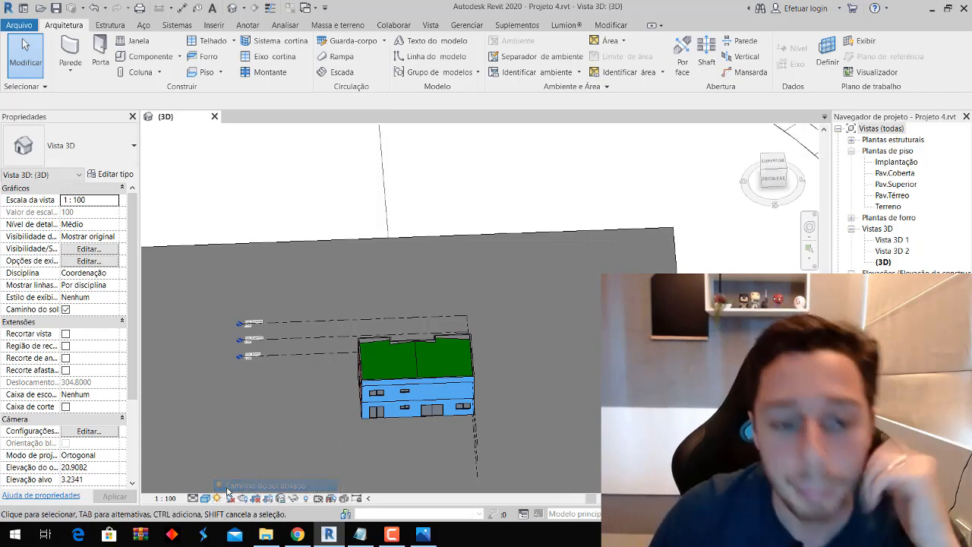
scroll(556, 340, down, 5)
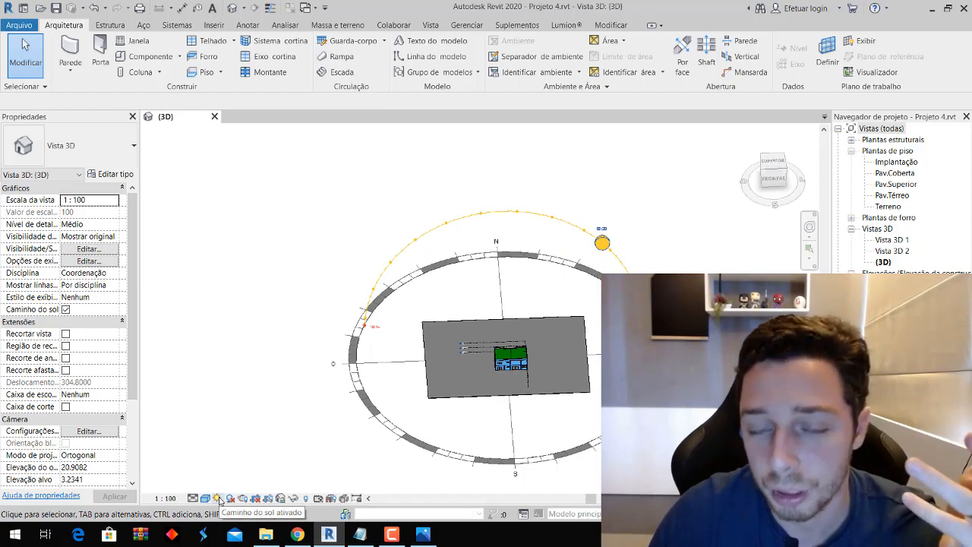
Open the project location from the sun settings, clear the address and look at the site definitions
click(218, 498)
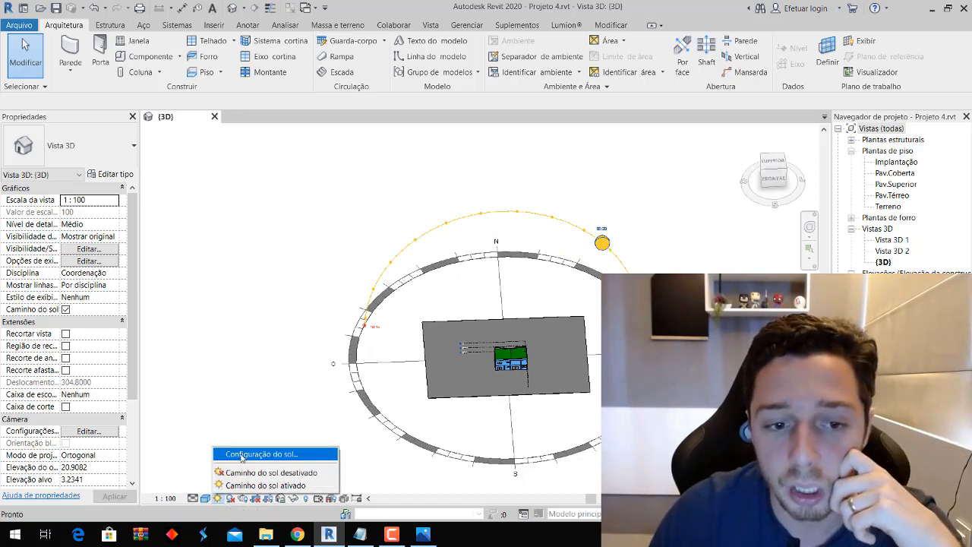
click(242, 454)
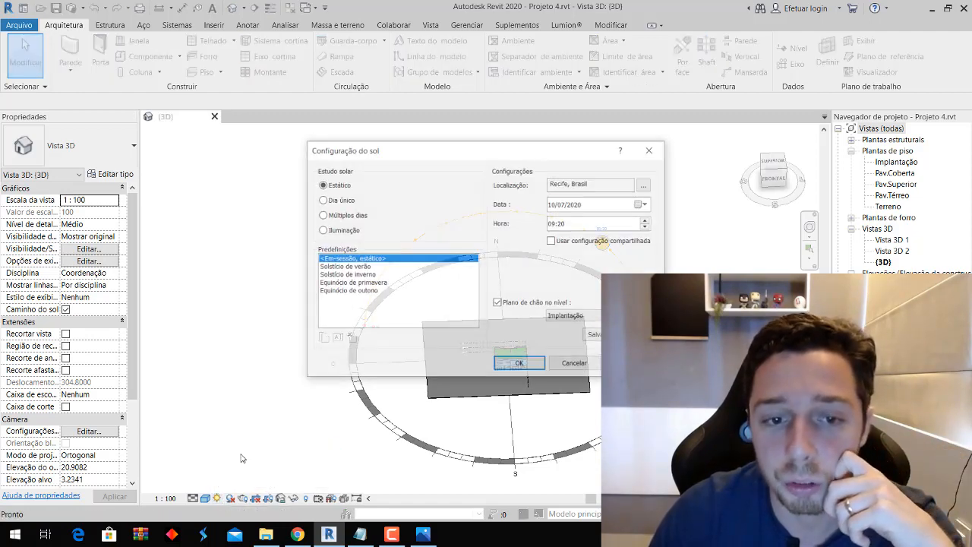
click(645, 183)
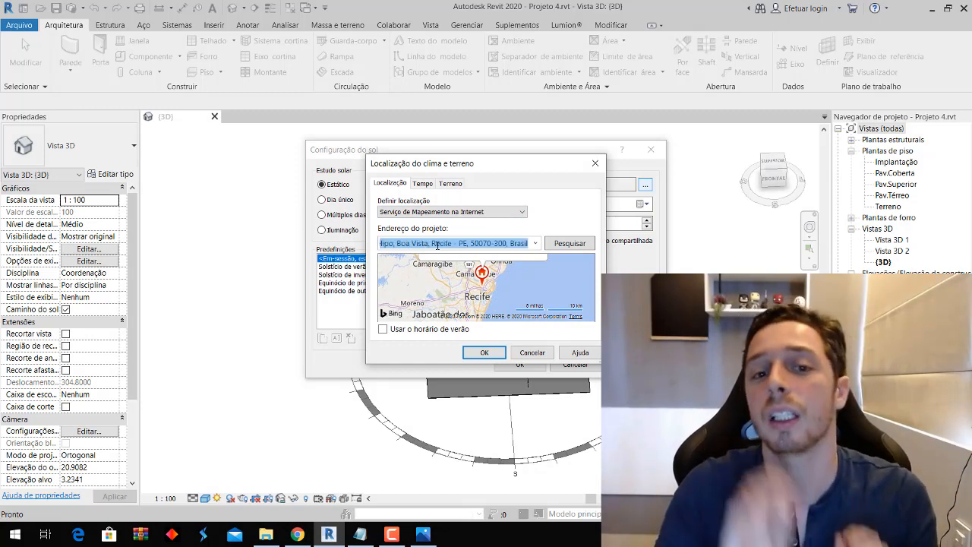
text(Rua Jo)
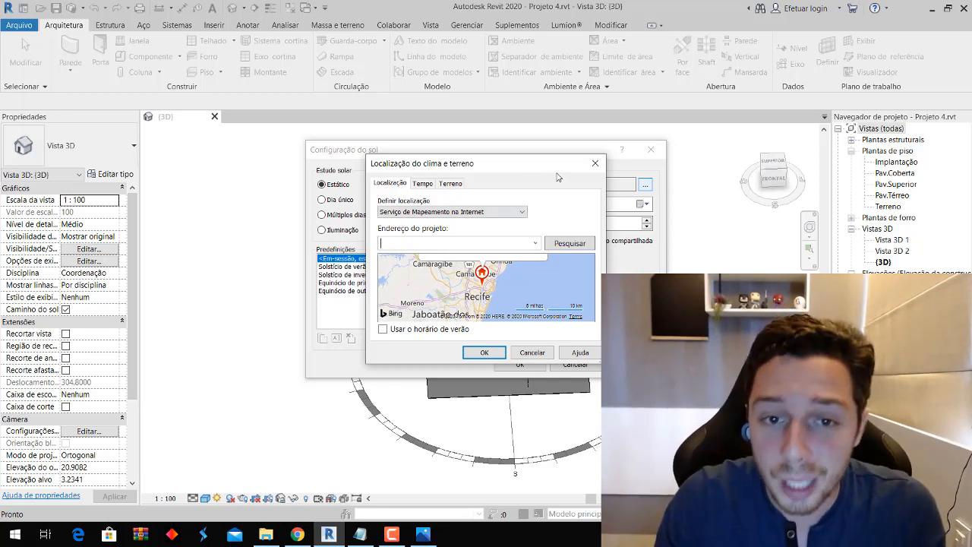
click(452, 187)
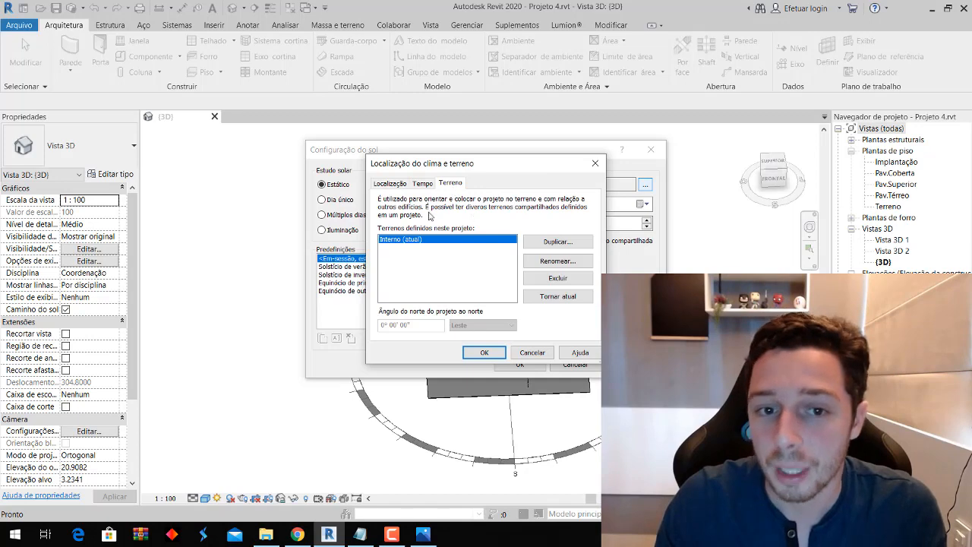
click(394, 185)
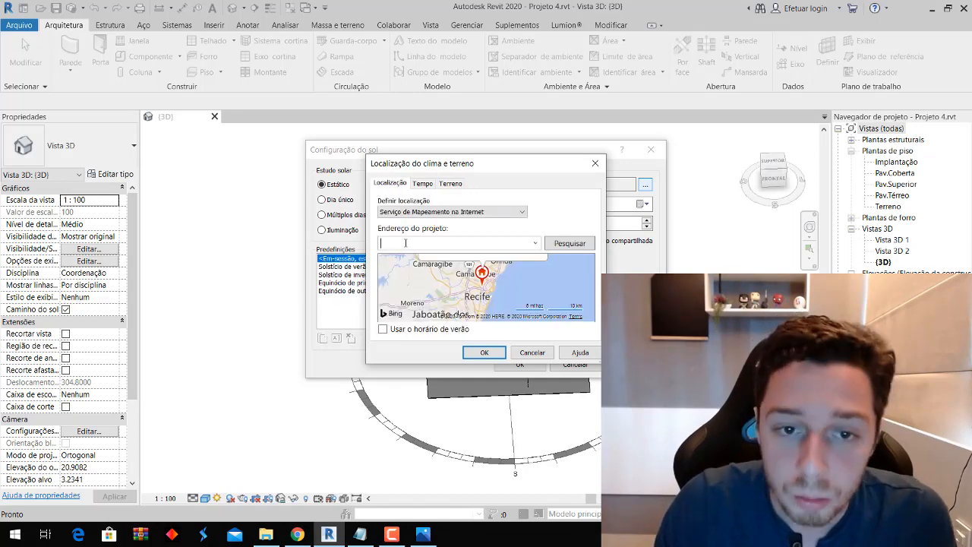
Set the project address to Liverpool, Merseyside, Reino Unido and continue with the address as entered
text(Liverpool, Merseyside, Reino Unido)
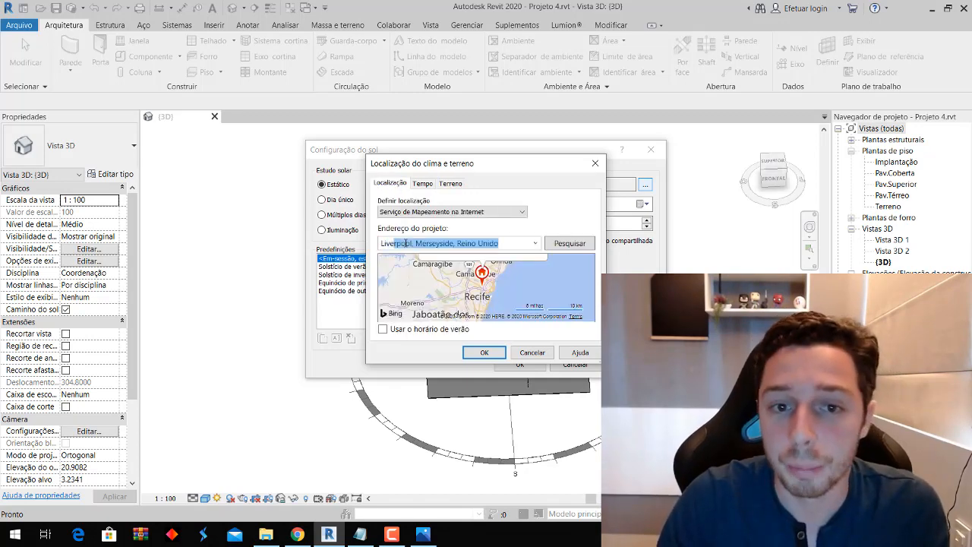
click(405, 243)
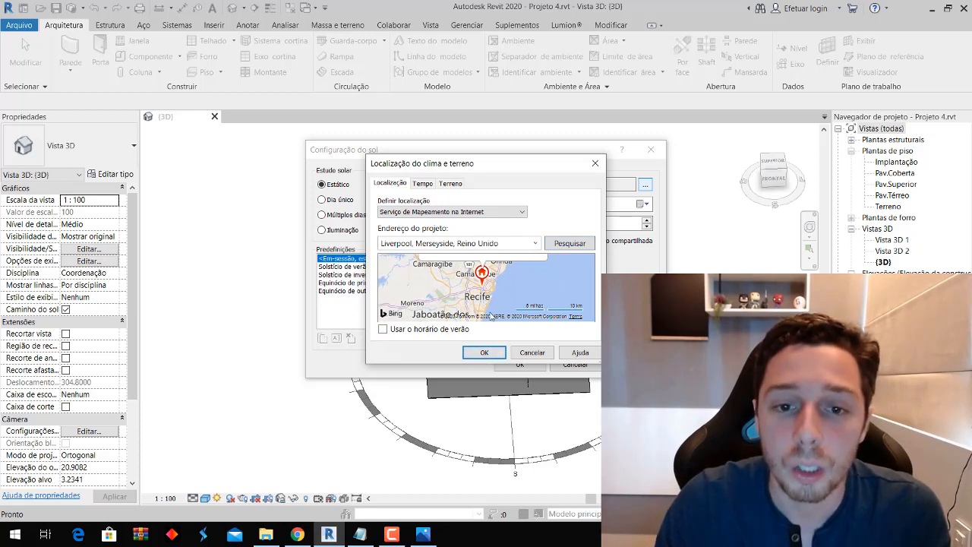
scroll(492, 304, up, 1)
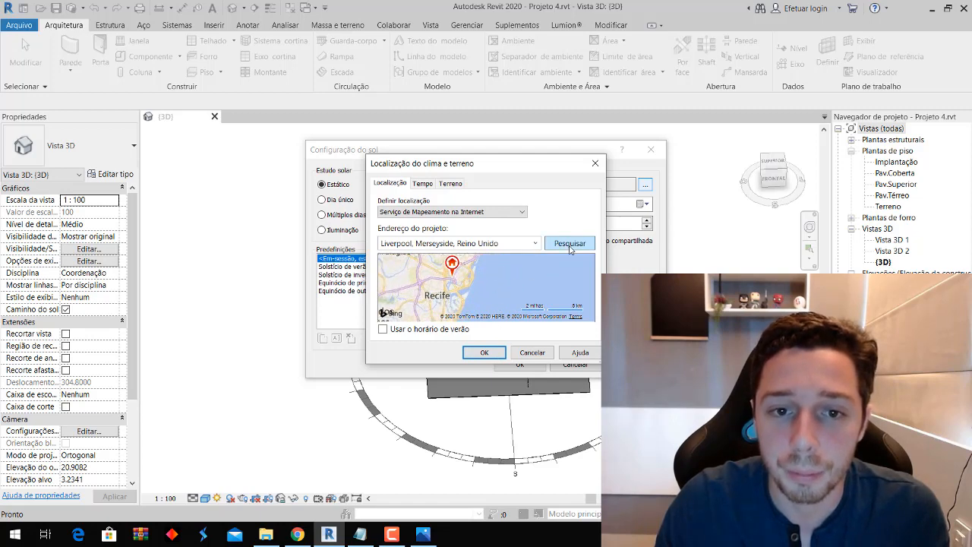
click(484, 353)
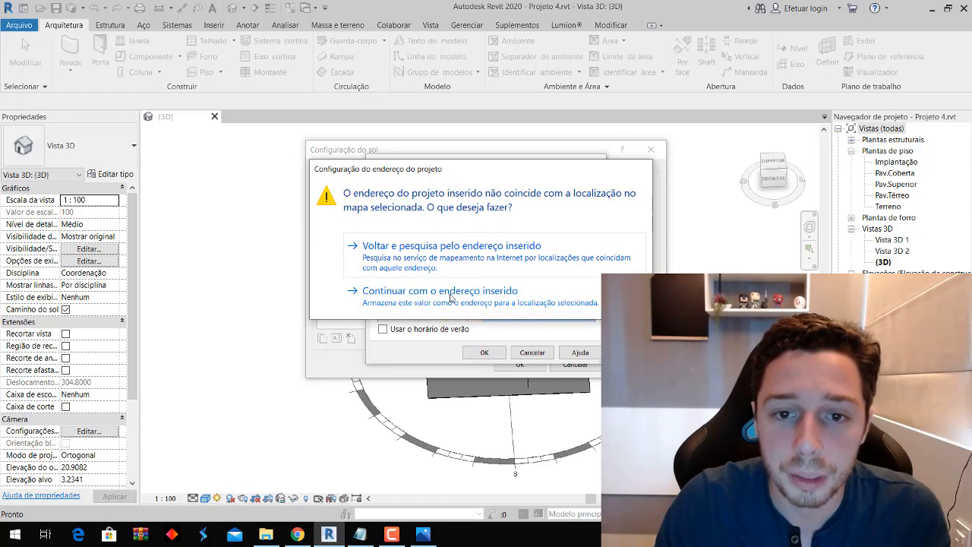
click(452, 262)
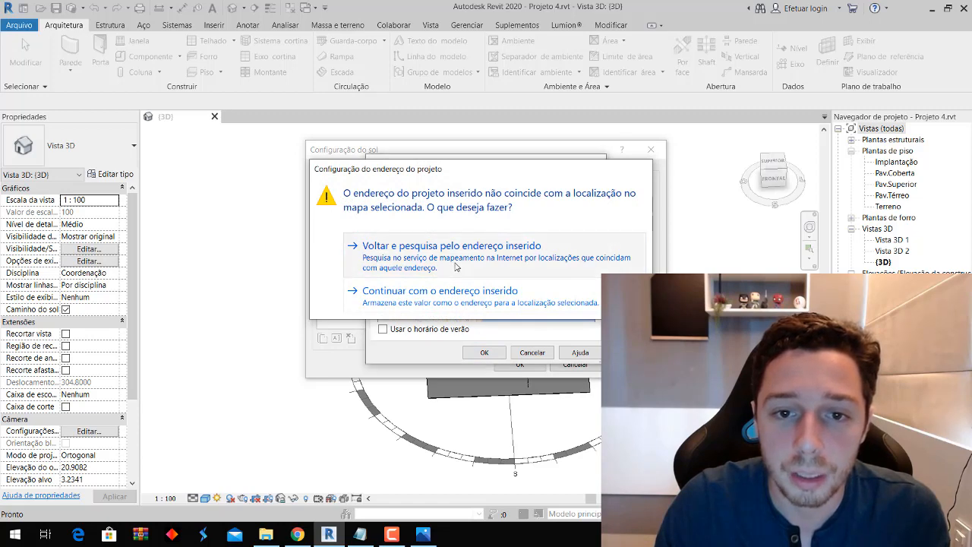
click(483, 352)
click(453, 289)
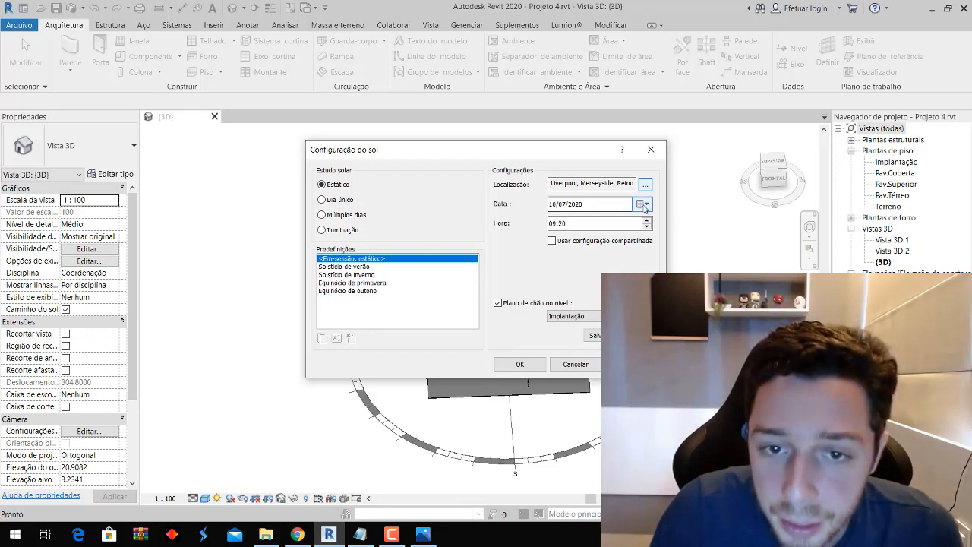
Apply the sun settings with the existing date and inspect the sun path around the building
click(642, 205)
click(520, 276)
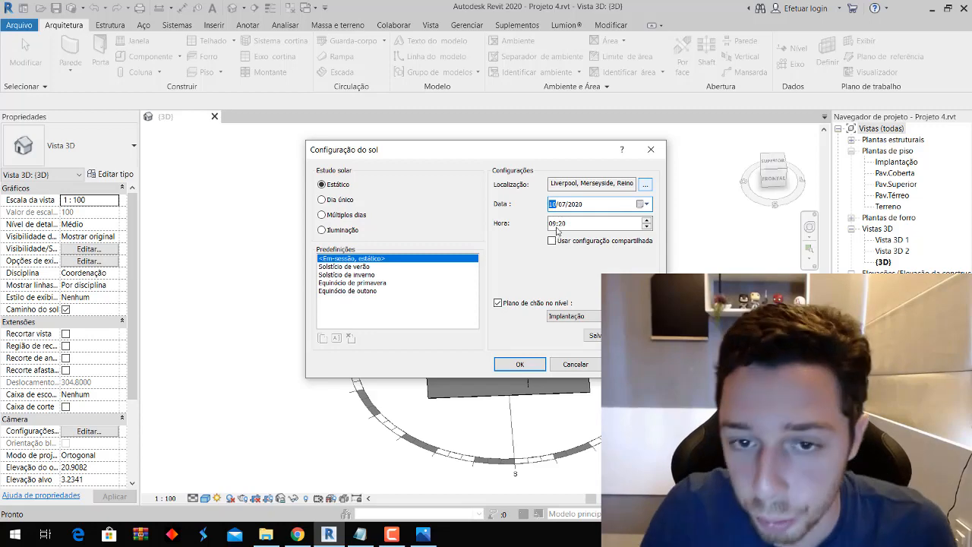
click(519, 364)
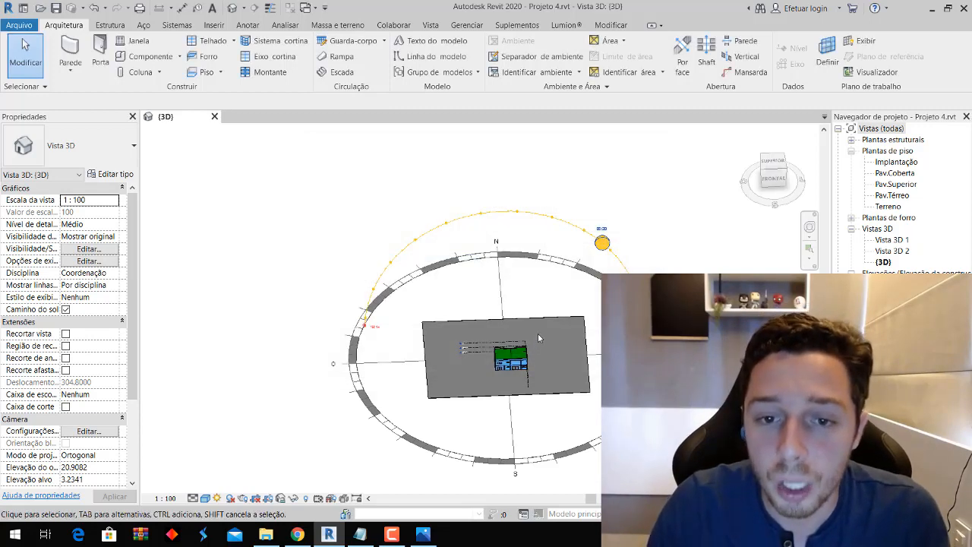
scroll(570, 354, down, 2)
scroll(572, 335, up, 6)
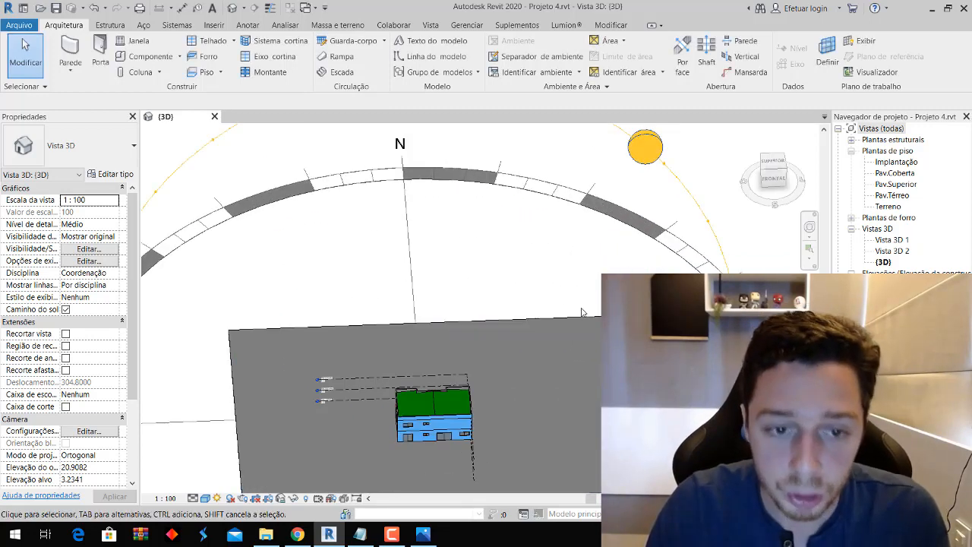
scroll(589, 304, down, 4)
shift+middle_drag(597, 305, 661, 304)
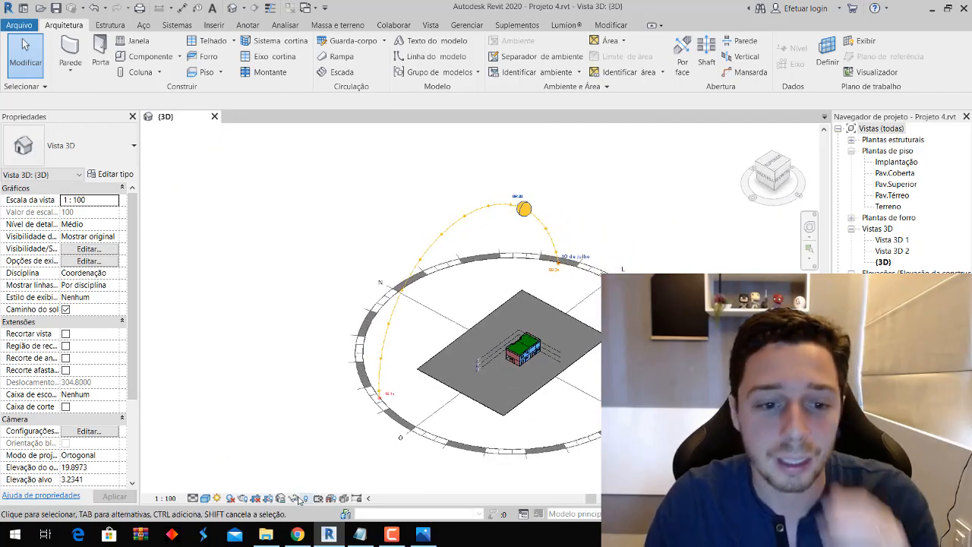
Change the project location in the sun settings to Recife, Brasil by searching the map and accepting the first suggested match
click(217, 498)
click(239, 460)
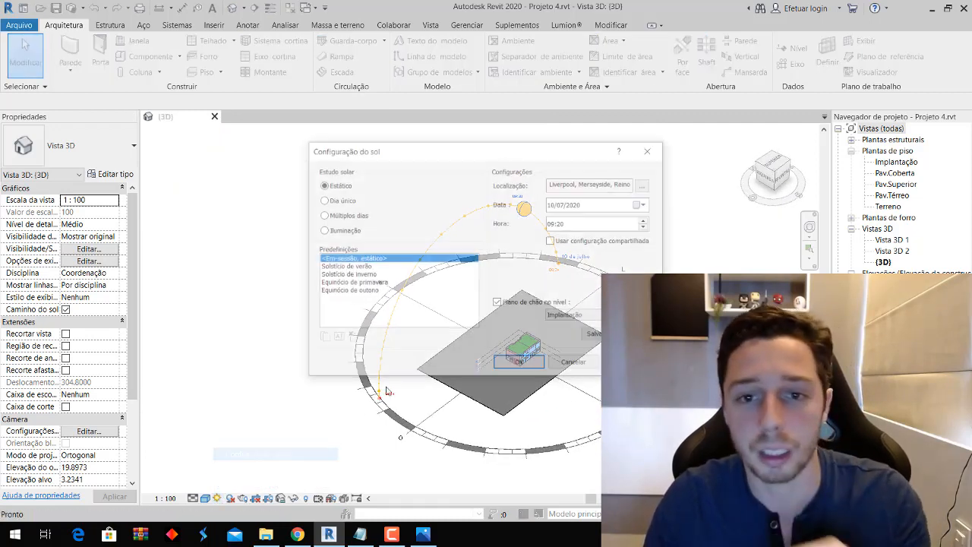
click(645, 184)
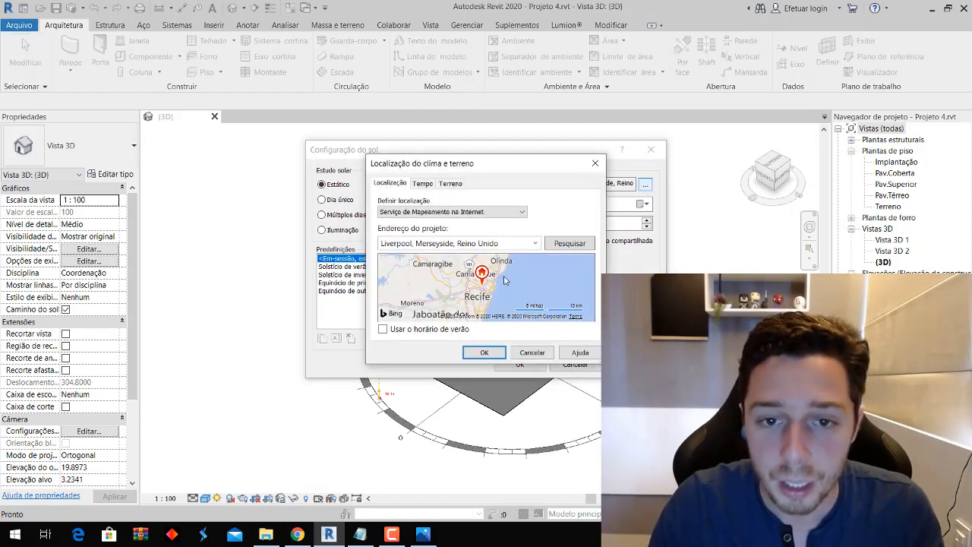
click(502, 240)
text(Recife, Brasil)
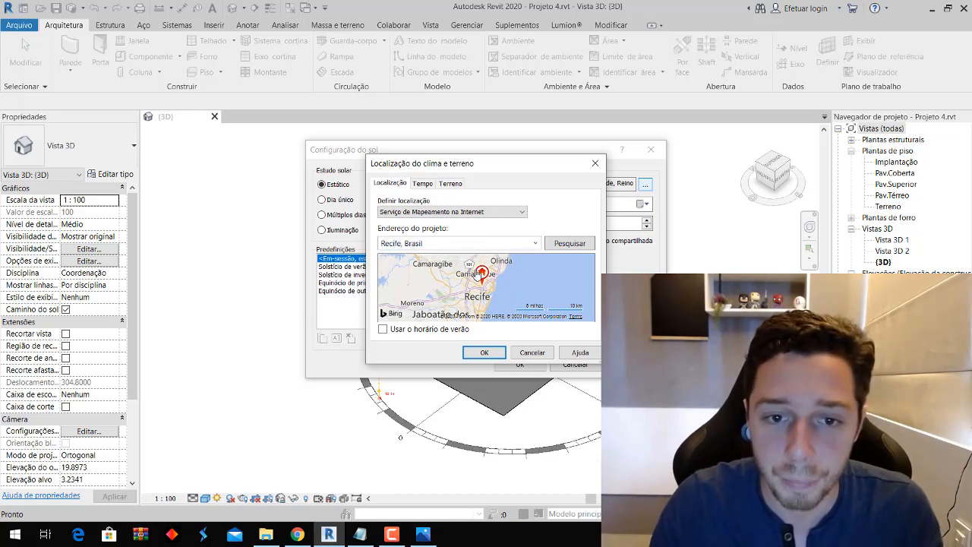
scroll(479, 275, up, 5)
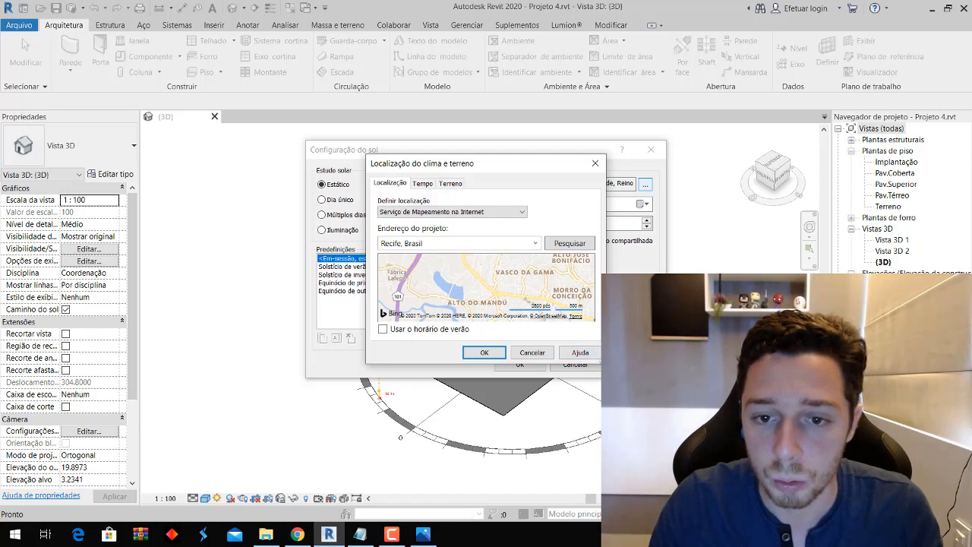
drag(603, 361, 833, 503)
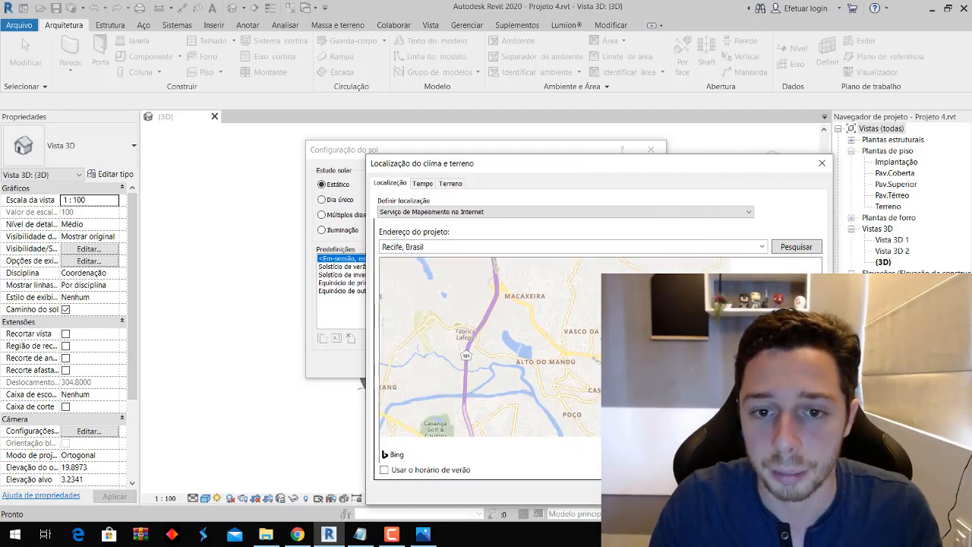
click(544, 243)
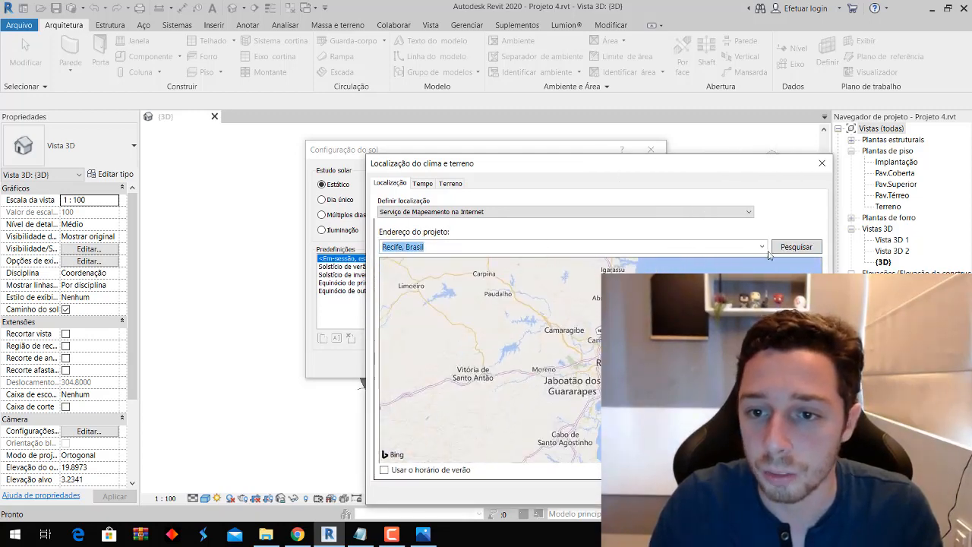
click(796, 251)
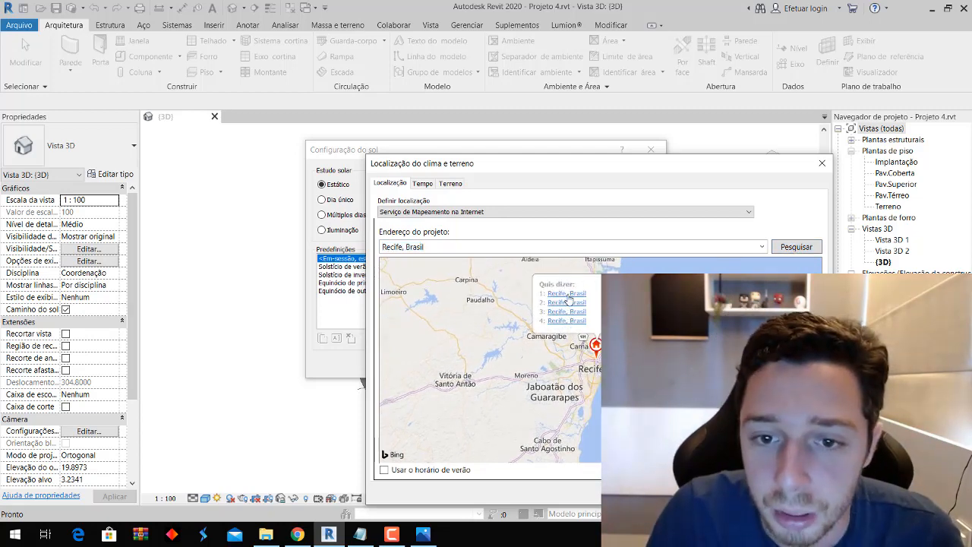
click(568, 300)
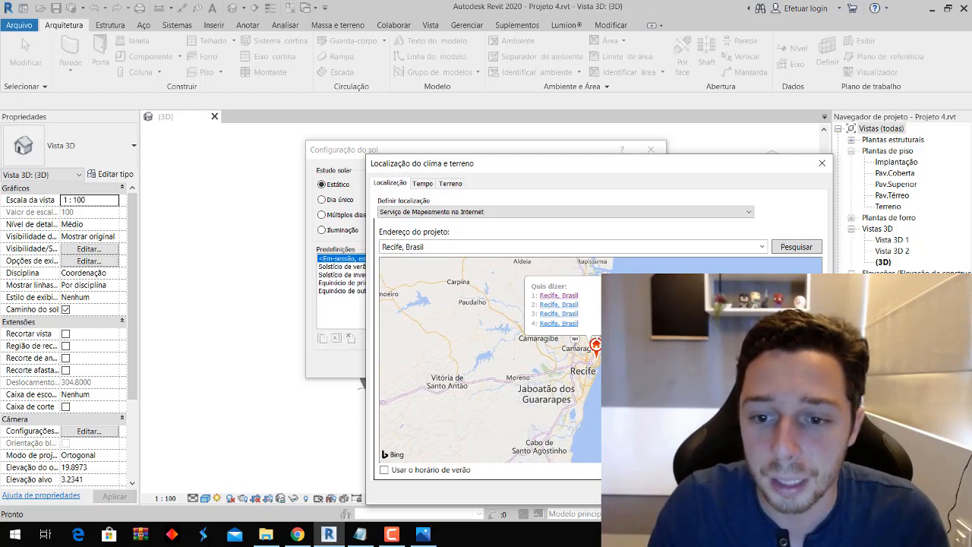
click(657, 492)
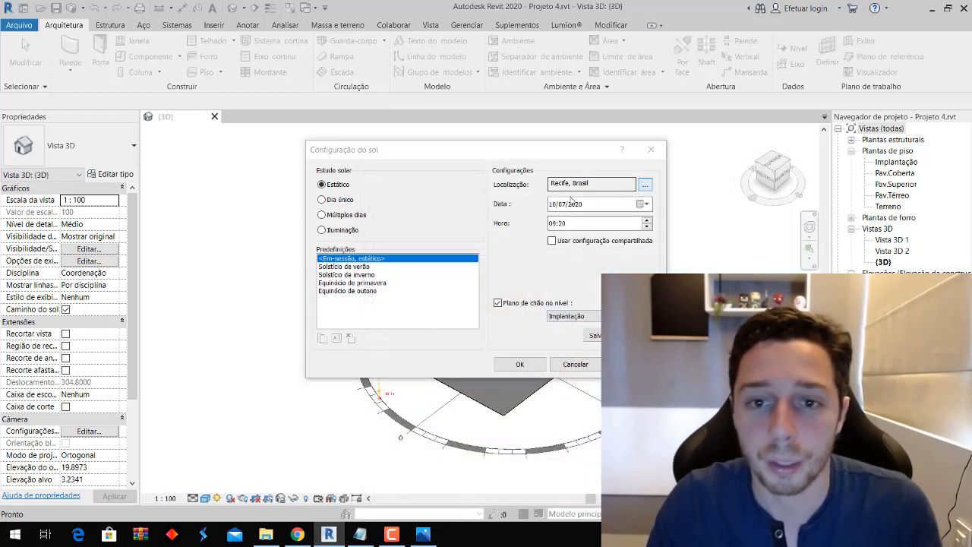
Replace the project location with a more specific street address in Recife and apply the sun settings
click(506, 248)
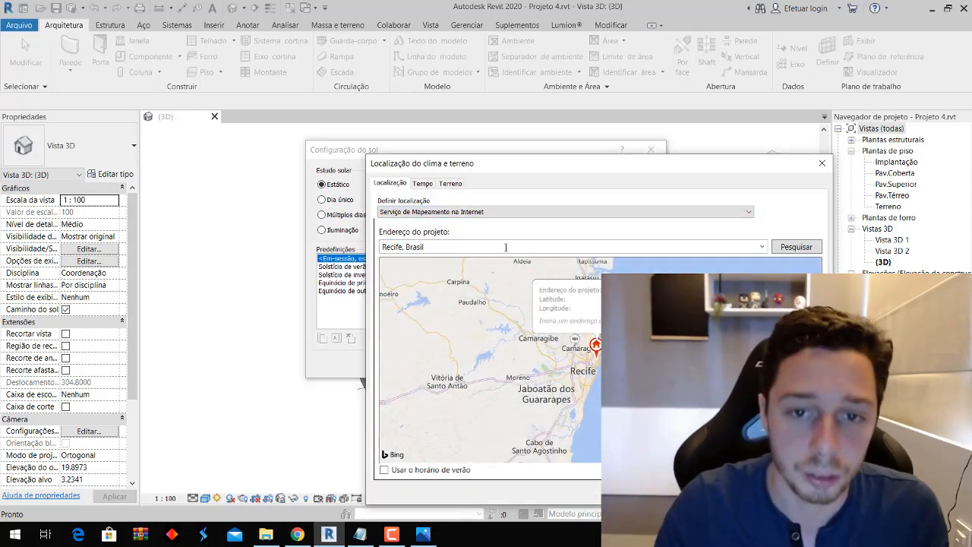
key(ctrl+a)
text(Rua Jo)
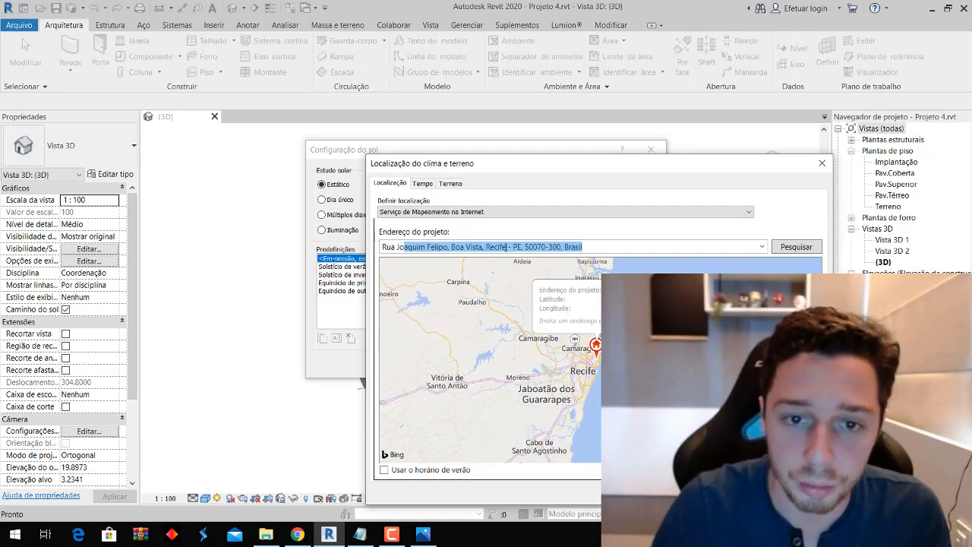
click(506, 247)
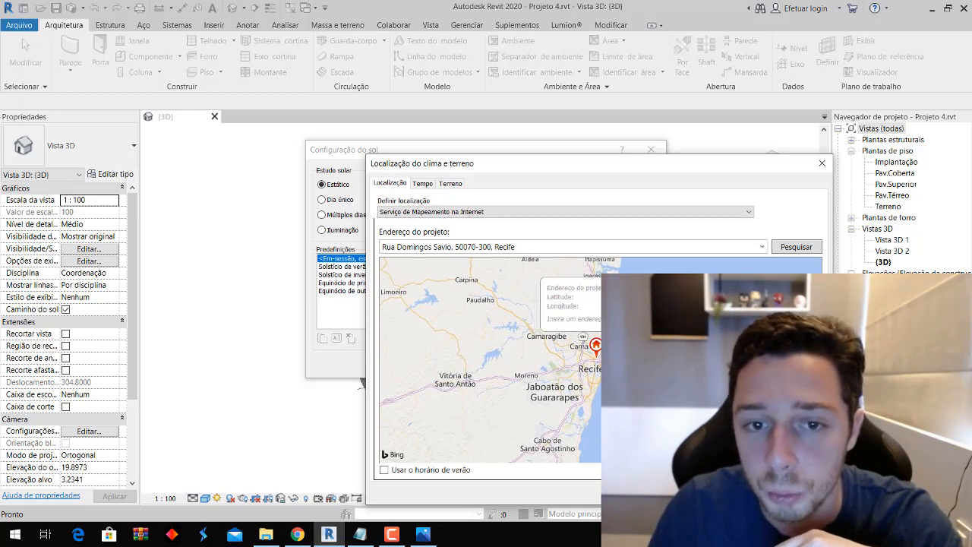
click(538, 246)
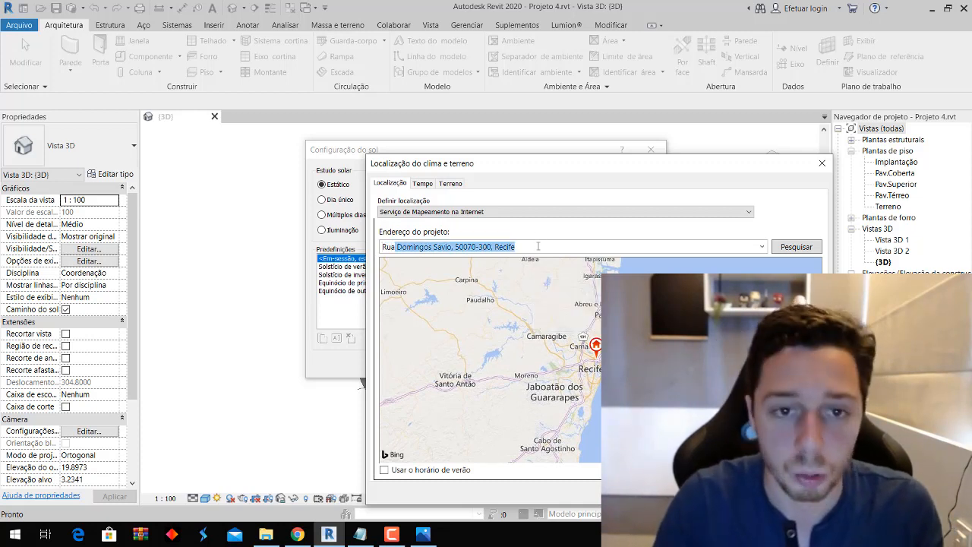
key(Return)
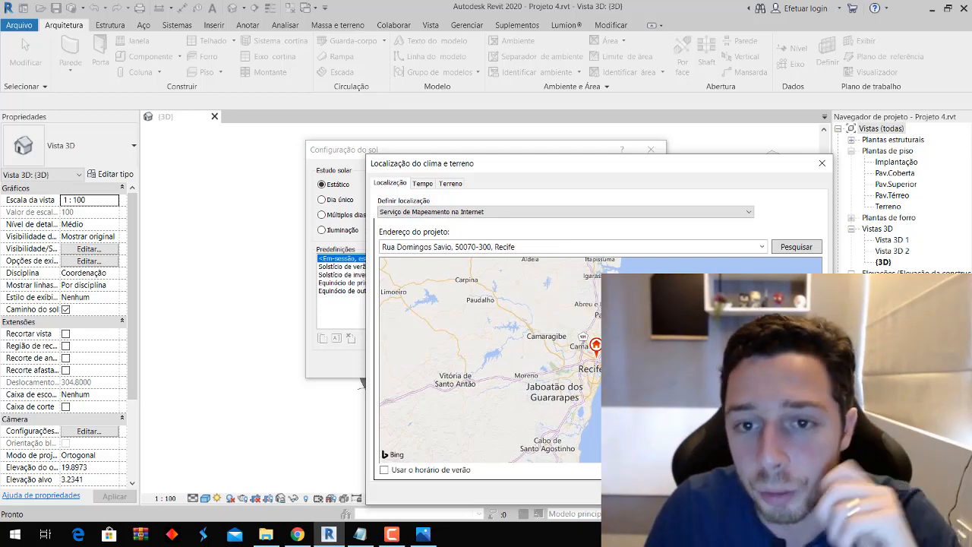
key(Return)
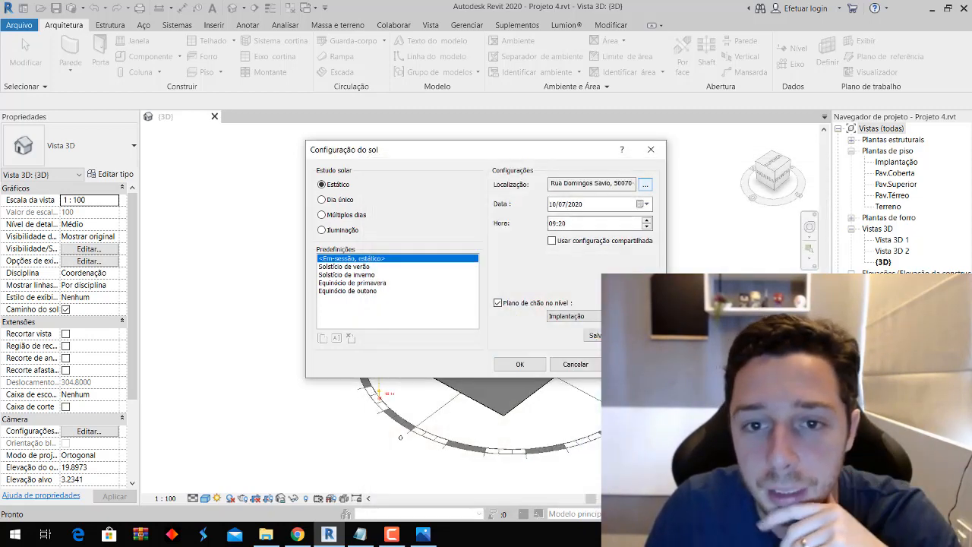
click(519, 365)
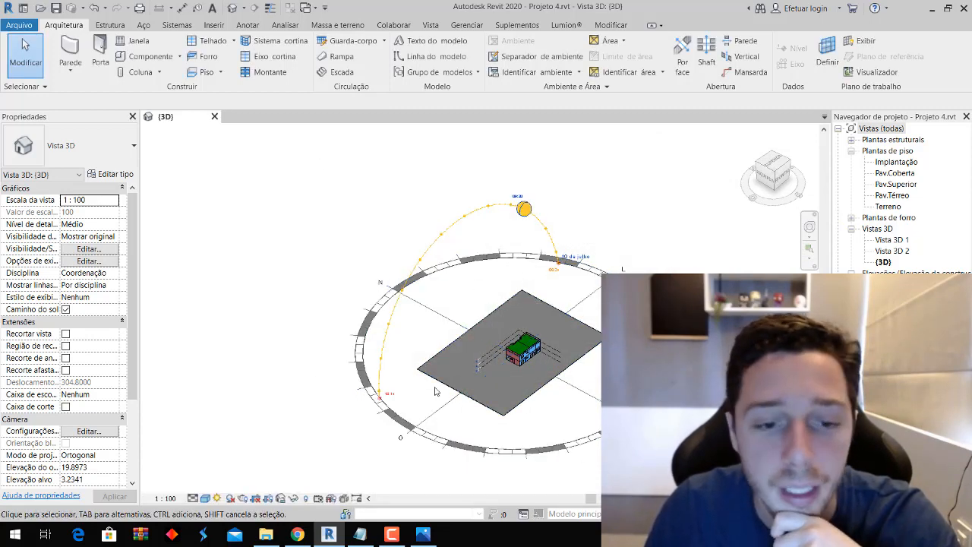
Shift the sun and its daily path in the 3D view to 24 de setembro, keeping the house in sight
scroll(523, 218, up, 3)
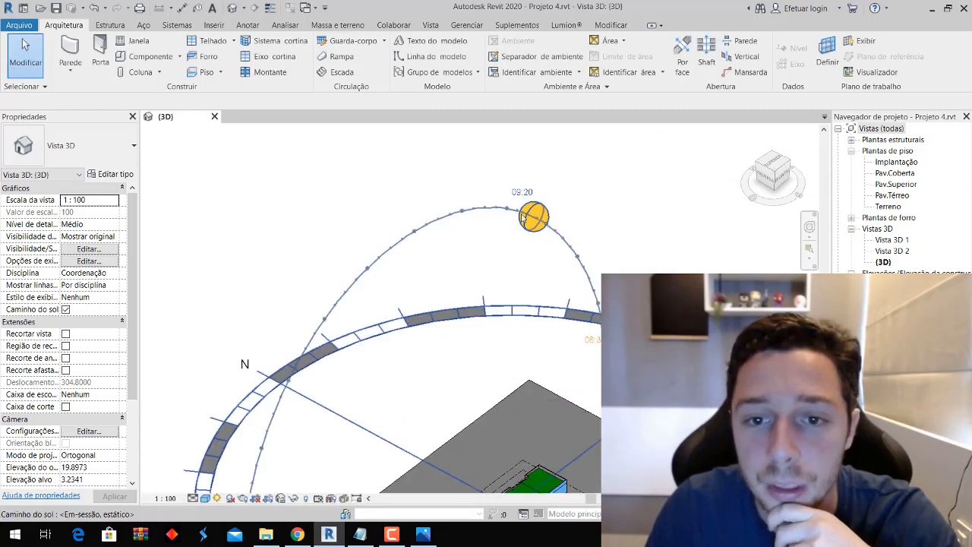
click(523, 218)
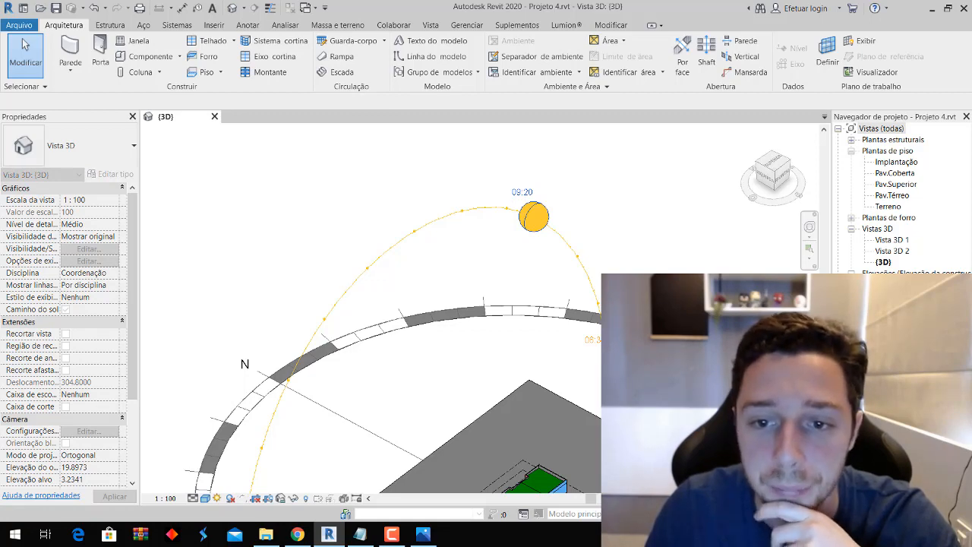
drag(533, 216, 622, 225)
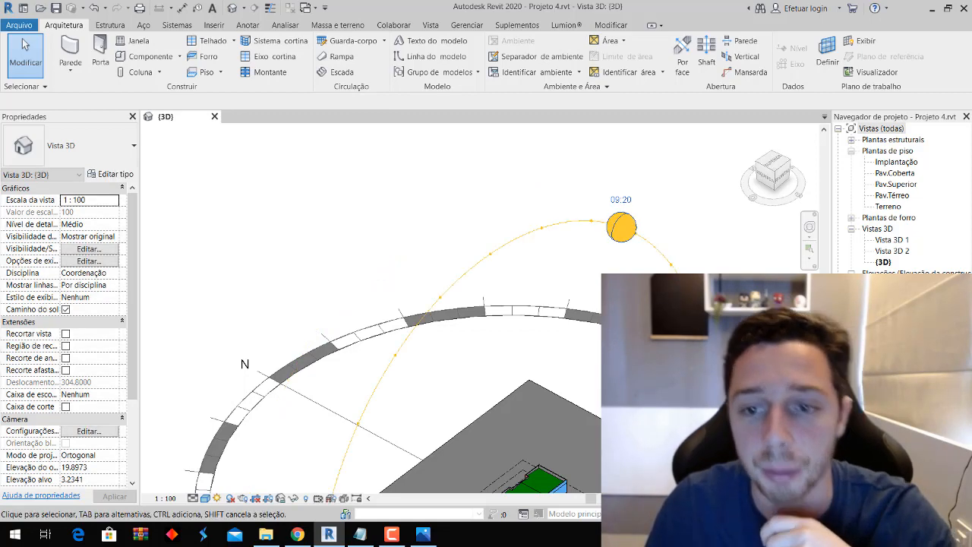
scroll(703, 290, down, 5)
scroll(754, 373, up, 2)
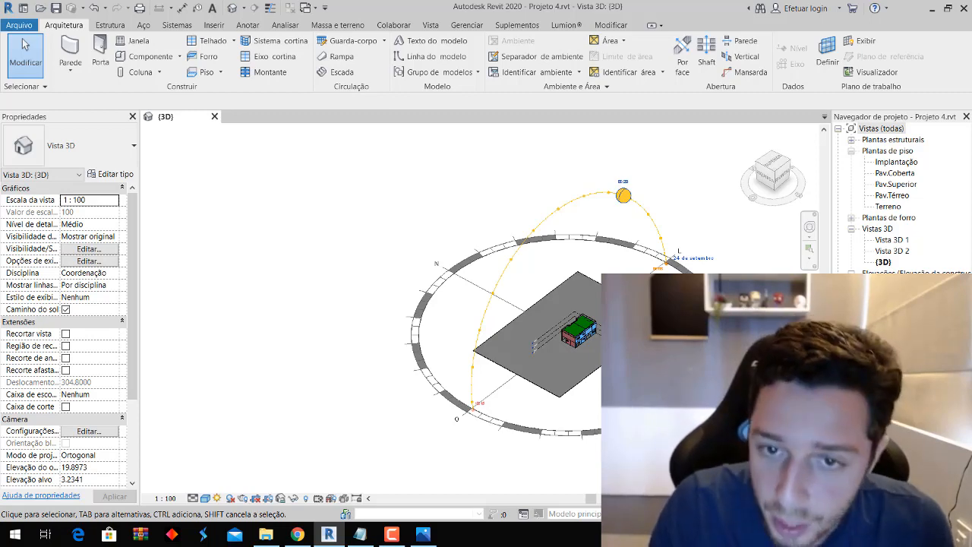
middle_drag(459, 413, 471, 404)
scroll(631, 339, up, 3)
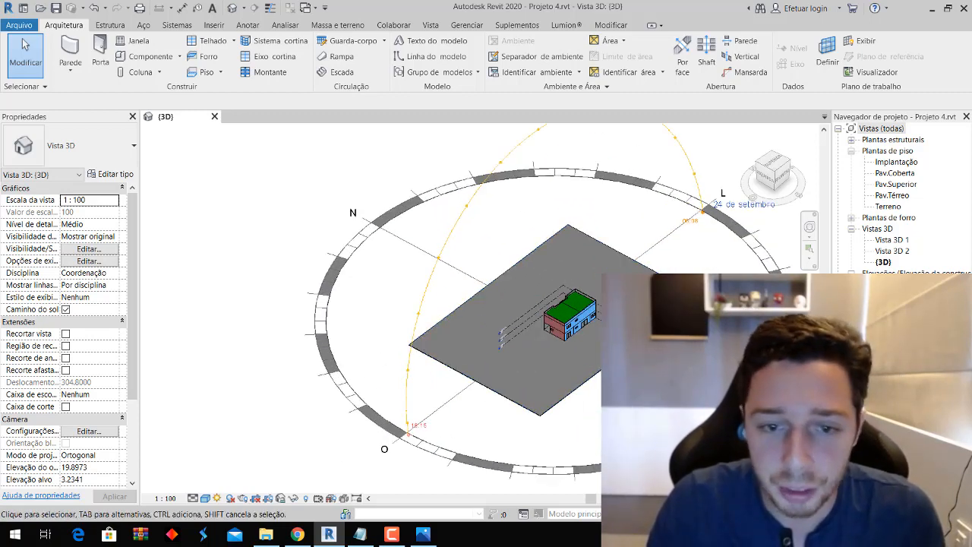
Turn off the sun path in the 3D view and orbit the model
click(218, 498)
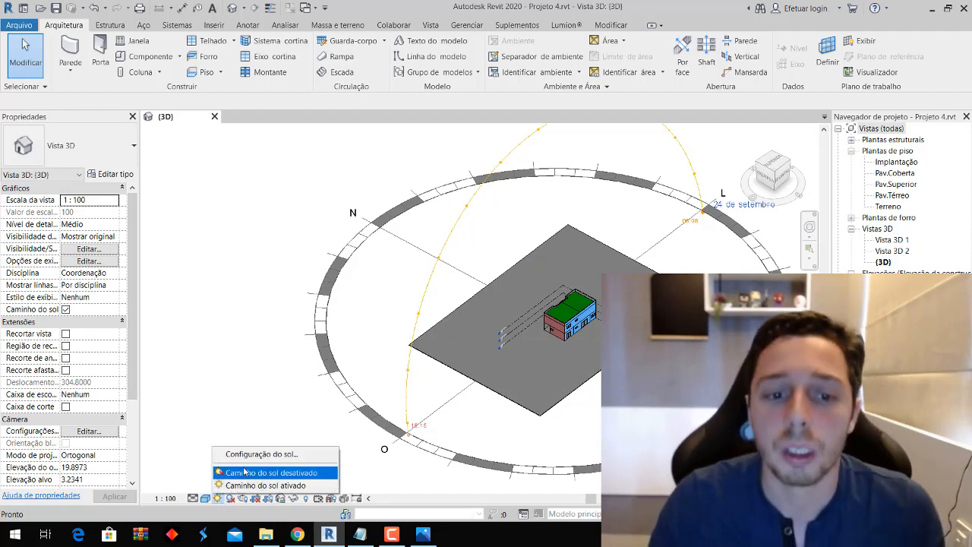
click(245, 473)
shift+middle_drag(408, 417, 449, 197)
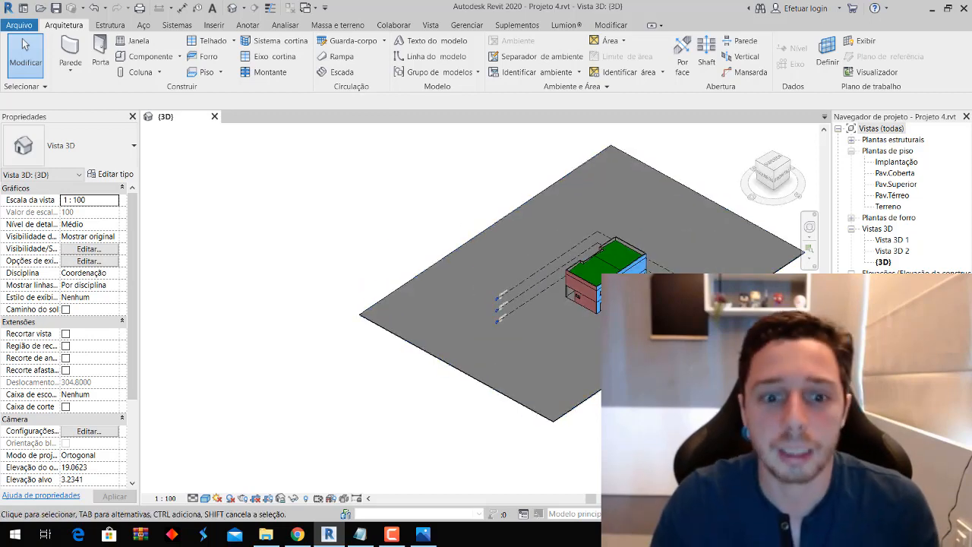
Check the sun path plan in revit 03.jpeg, close it, and open 05.jpeg from the 3.Projeto folder
click(423, 535)
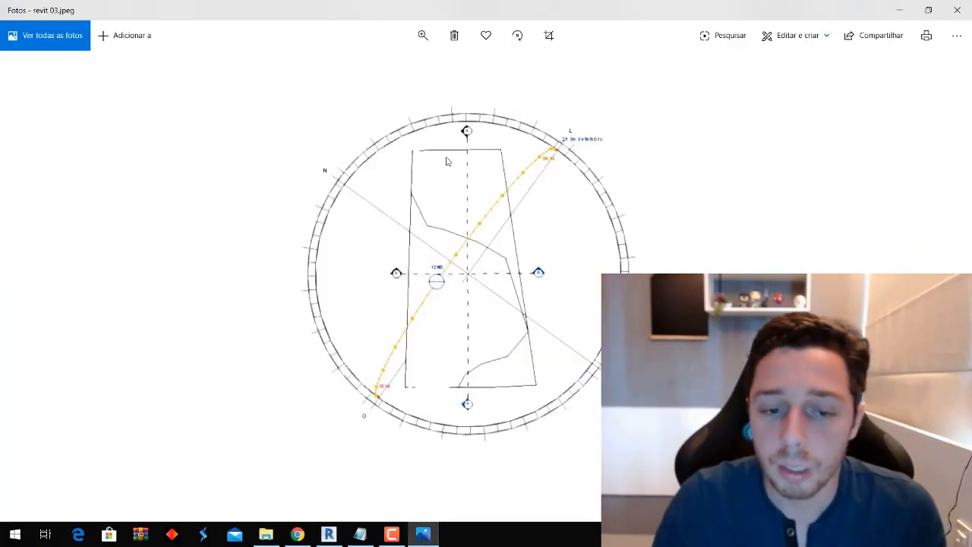
click(957, 10)
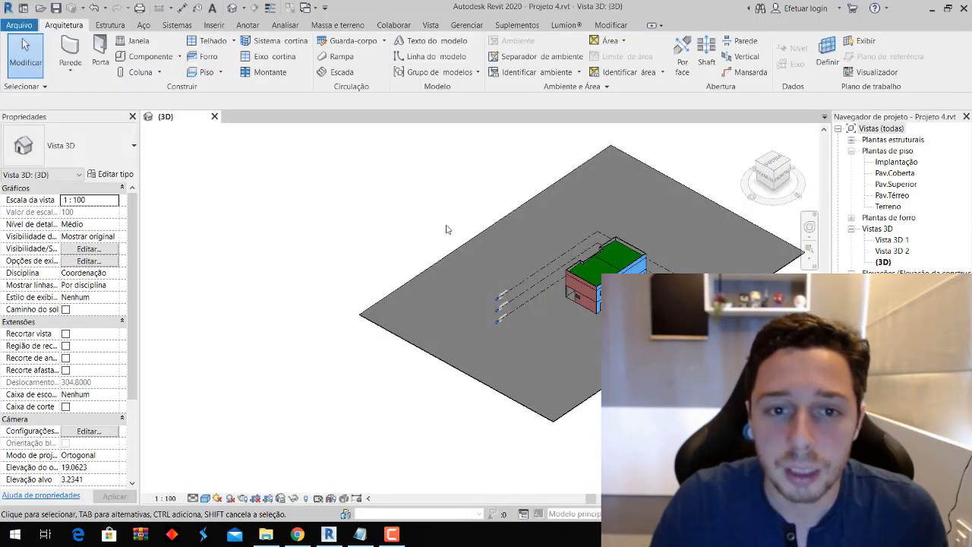
key(alt+Tab)
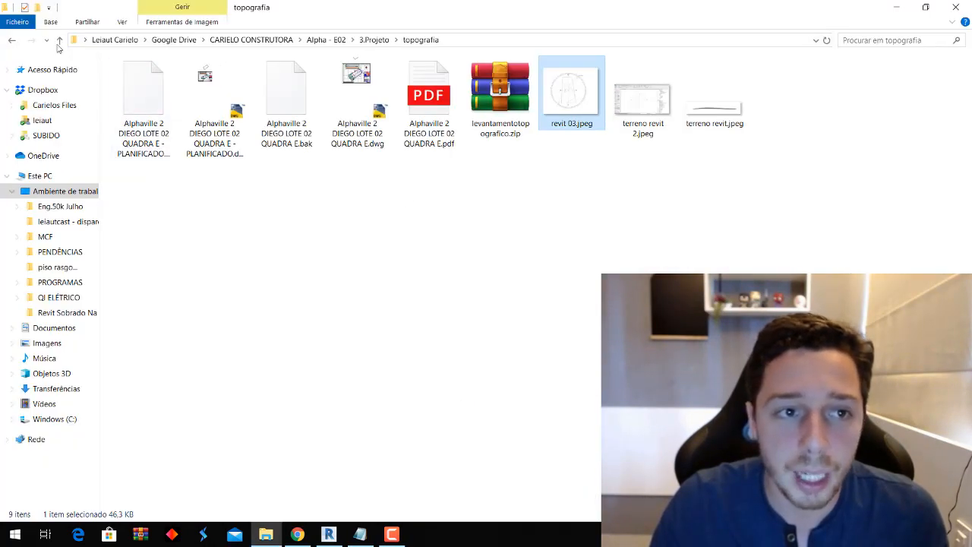
click(59, 39)
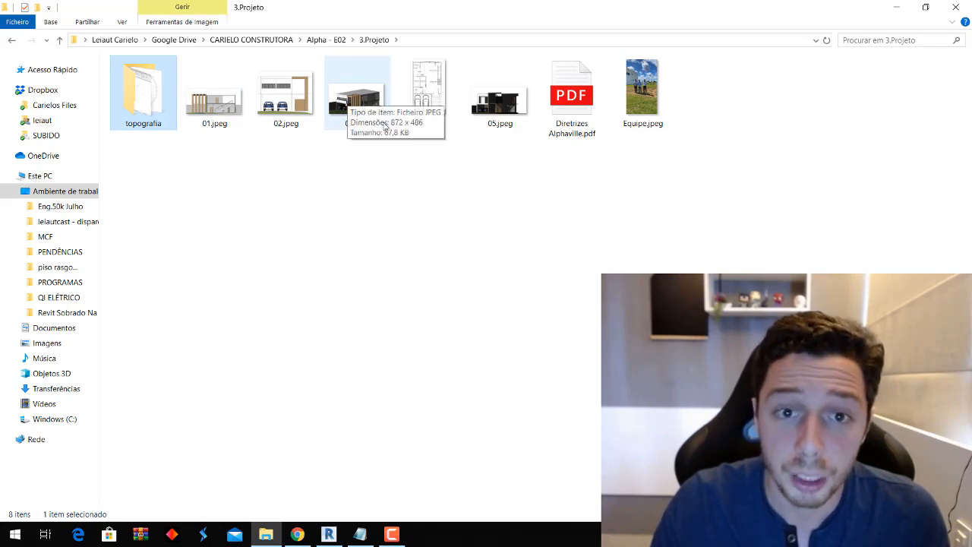
double_click(493, 118)
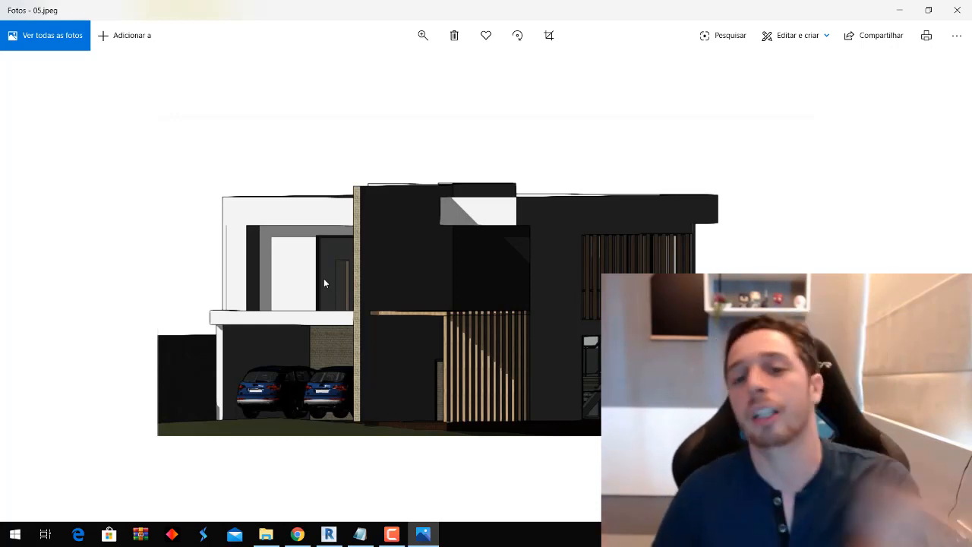
Compare the house's facade renderings and ground floor plan in images 02.jpeg to 05.jpeg, and return to the Revit model
key(Right)
key(Left)
key(Left)
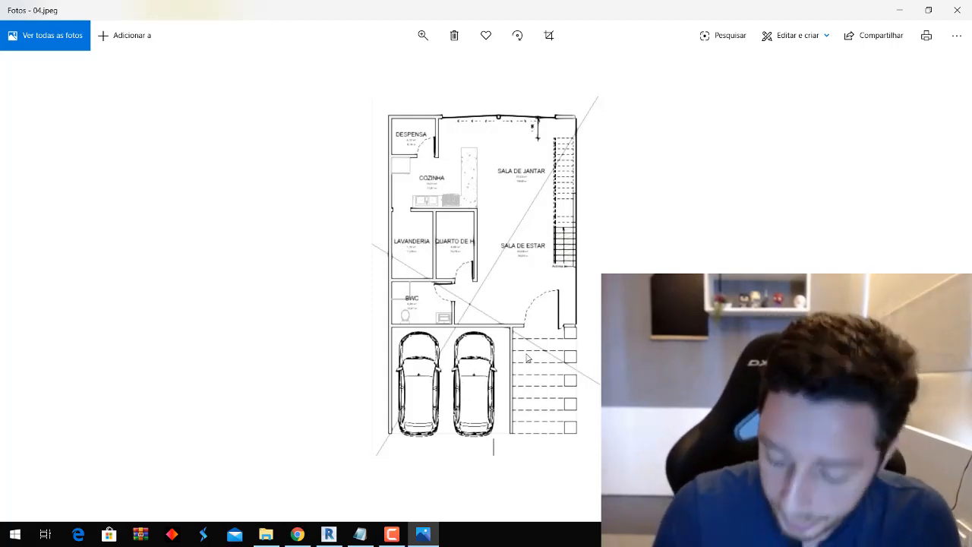
key(Right)
key(Left)
key(Right)
key(Left)
key(Left)
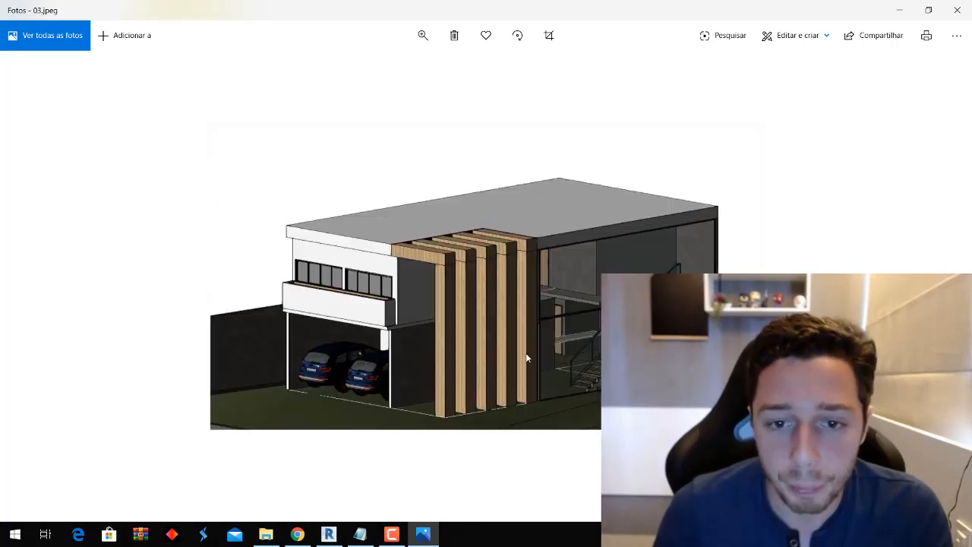
key(Right)
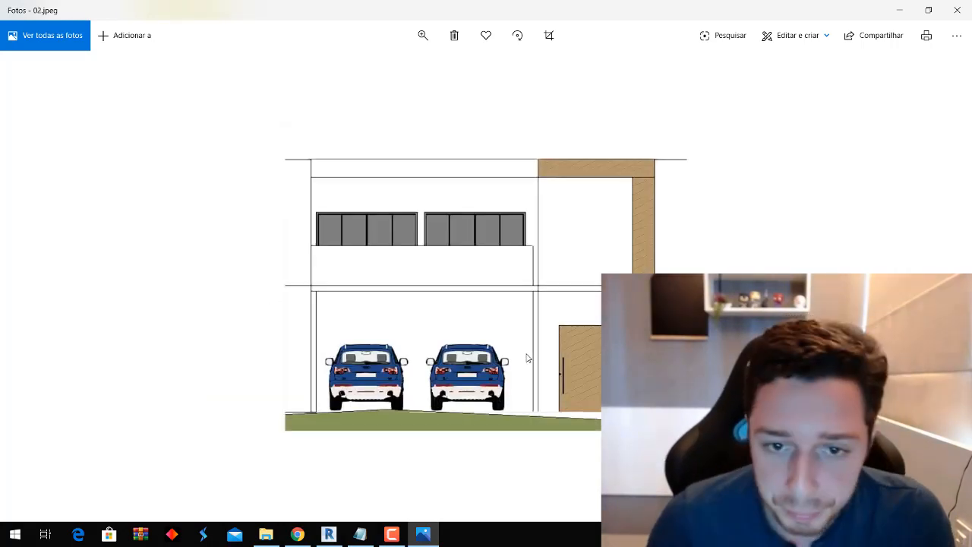
key(Right)
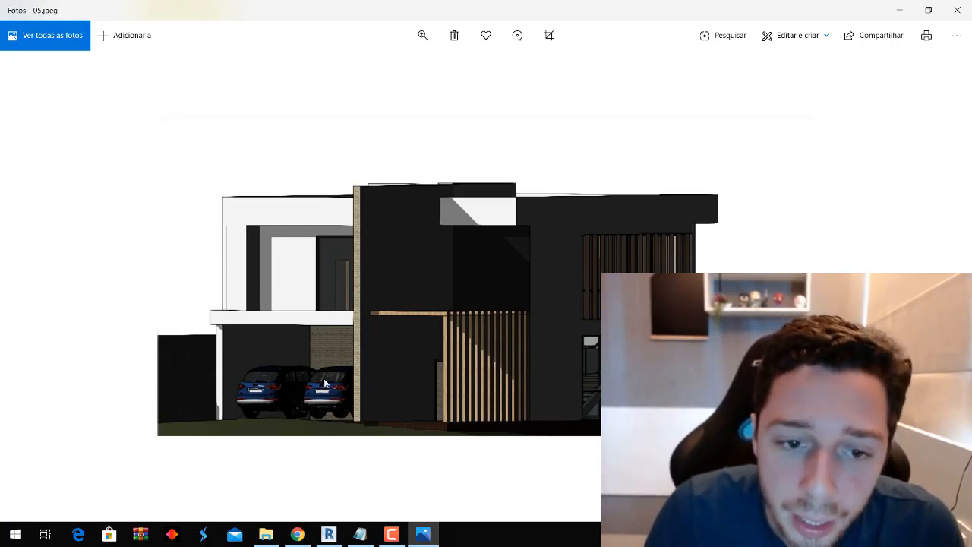
key(Left)
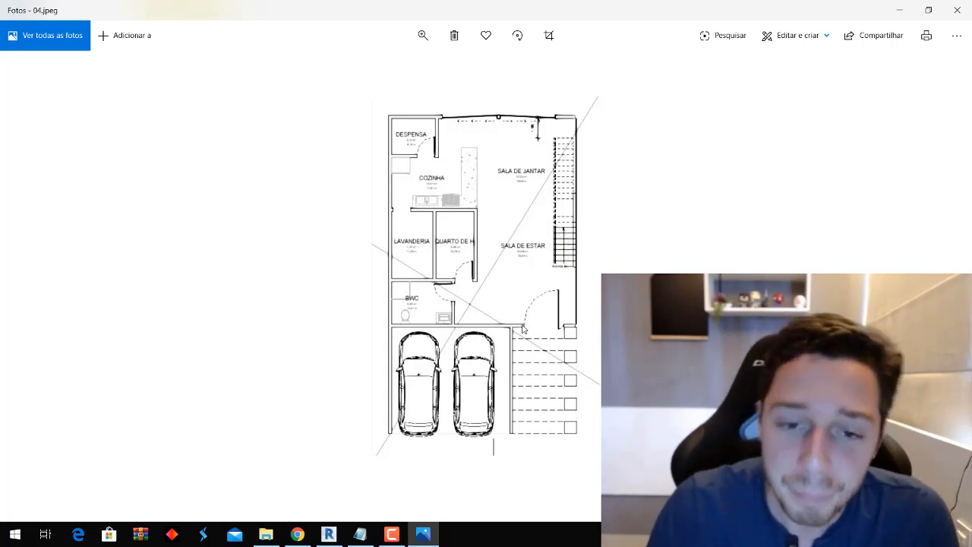
key(Right)
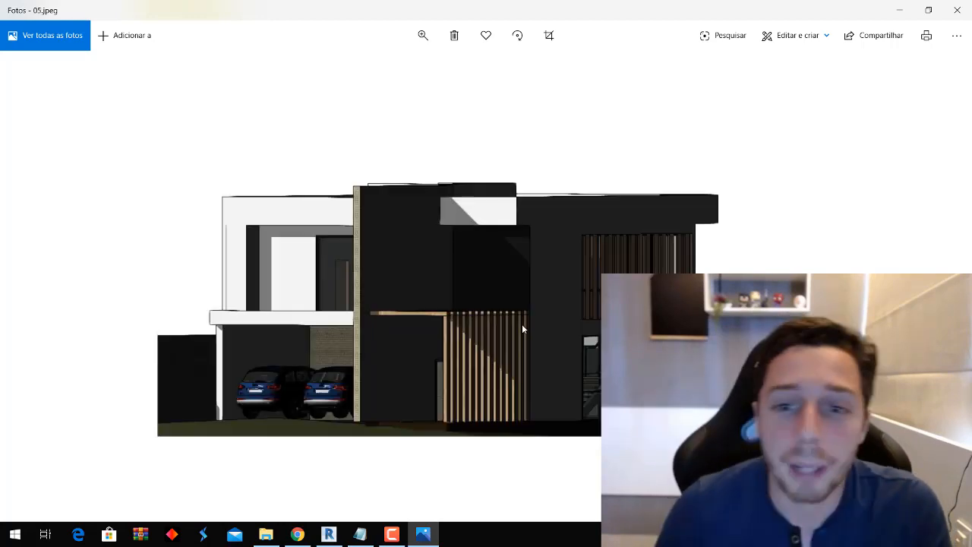
key(Right)
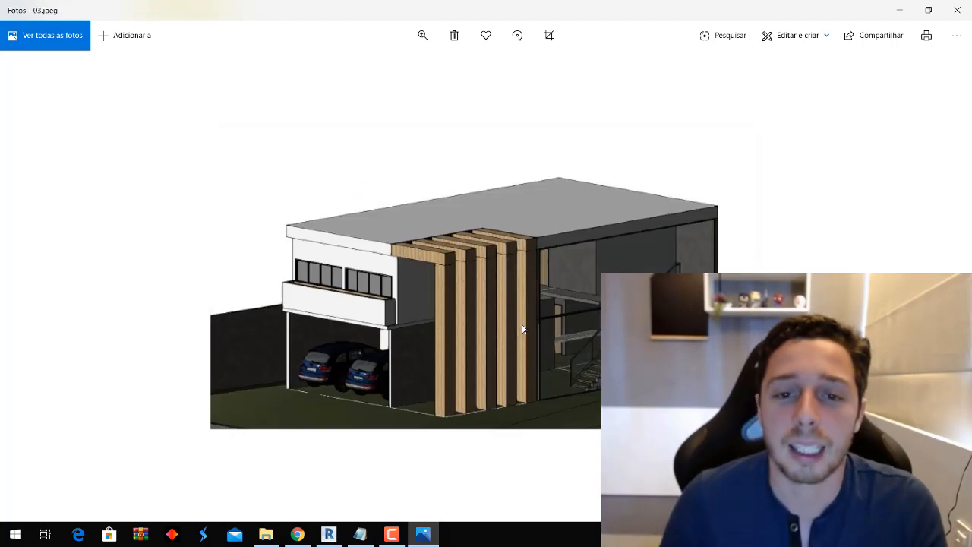
key(Right)
key(Right)
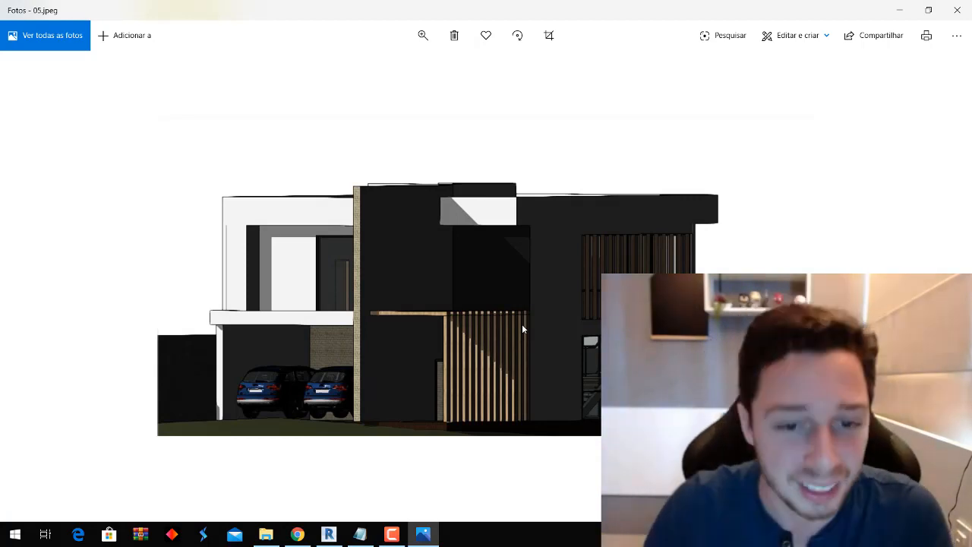
click(957, 9)
key(alt+Tab)
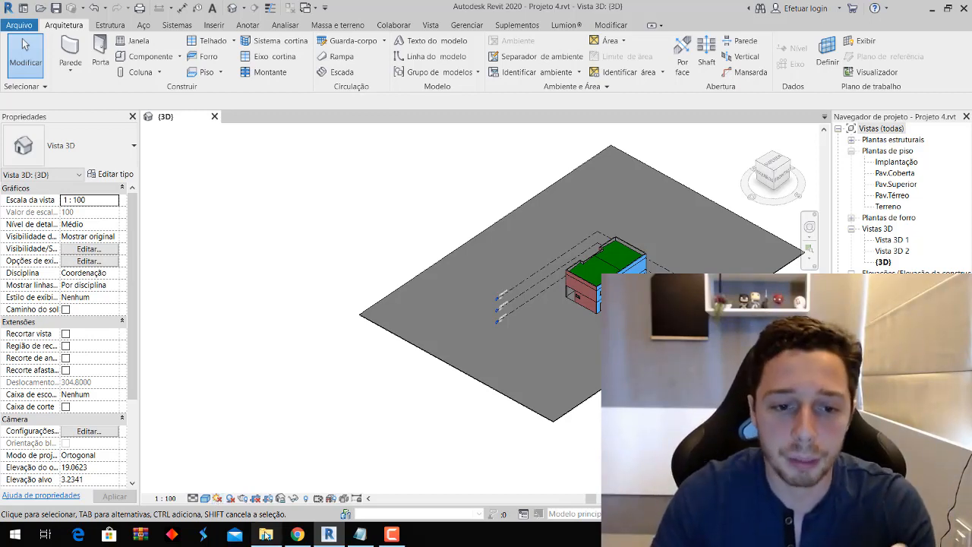
Examine the house's facades, windows and roof from several angles in the 3D view
mouse_move(266, 536)
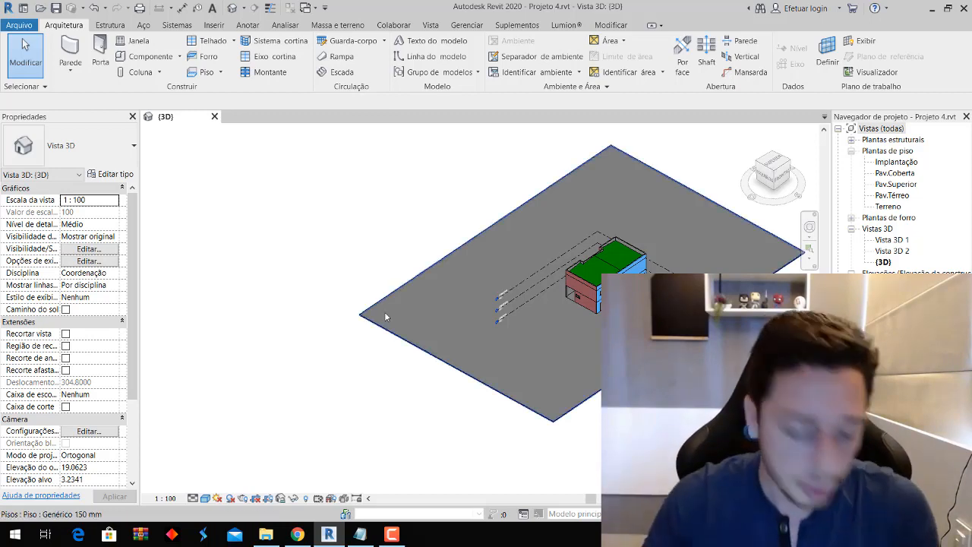
shift+middle_drag(514, 315, 478, 344)
shift+middle_drag(477, 344, 576, 316)
scroll(577, 316, up, 3)
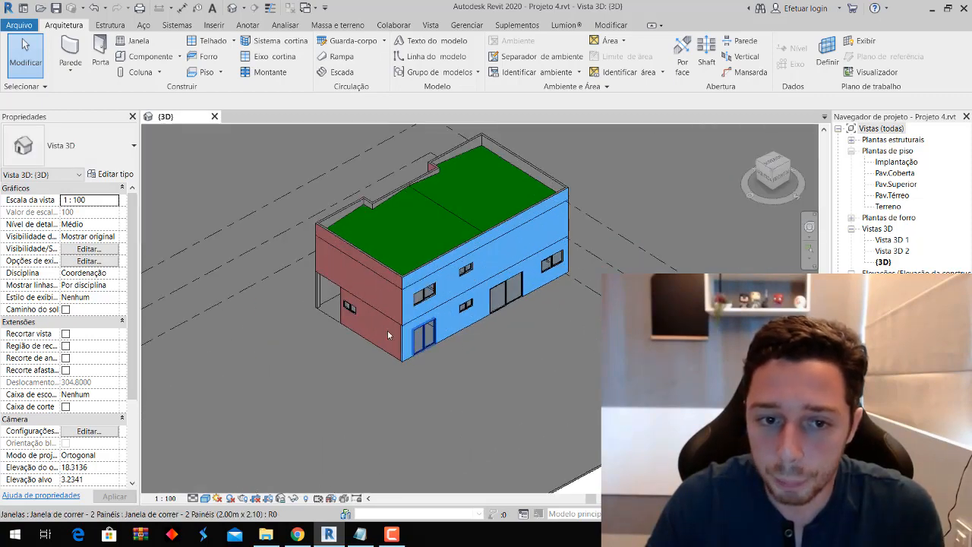
shift+middle_drag(389, 332, 352, 327)
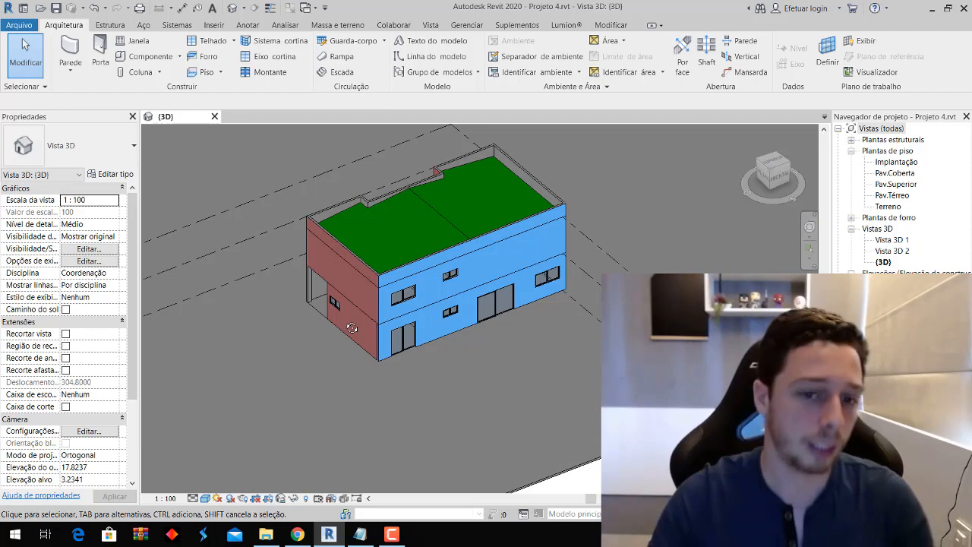
shift+middle_drag(351, 327, 445, 249)
scroll(459, 261, up, 3)
shift+middle_drag(503, 320, 442, 332)
scroll(442, 333, down, 2)
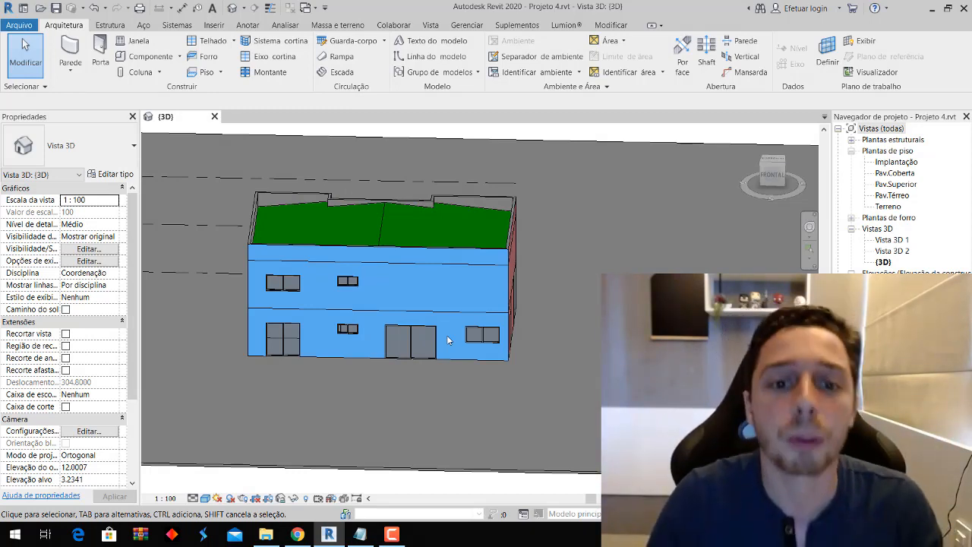
shift+middle_drag(443, 337, 448, 349)
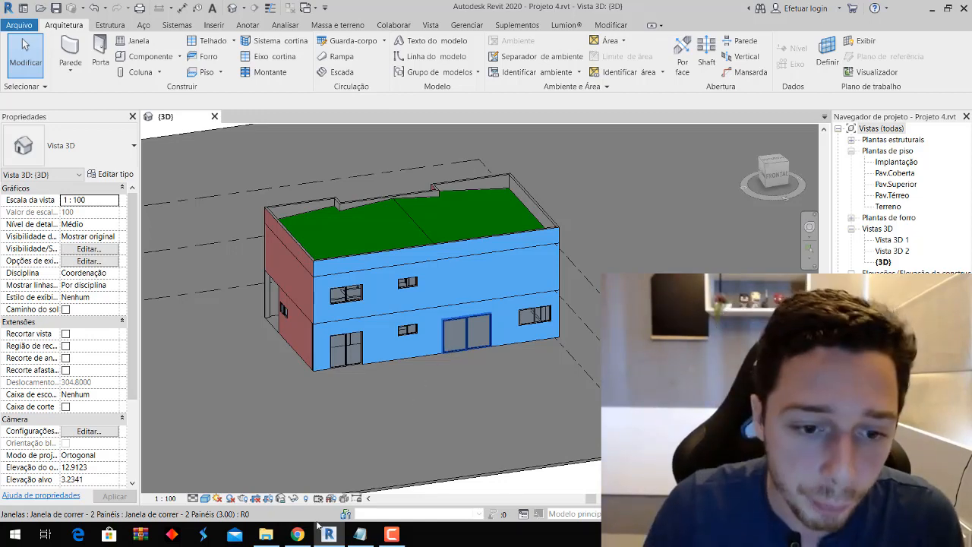
Switch to WhatsApp Web in Chrome and search the chats for a contact by first name
click(297, 534)
click(233, 132)
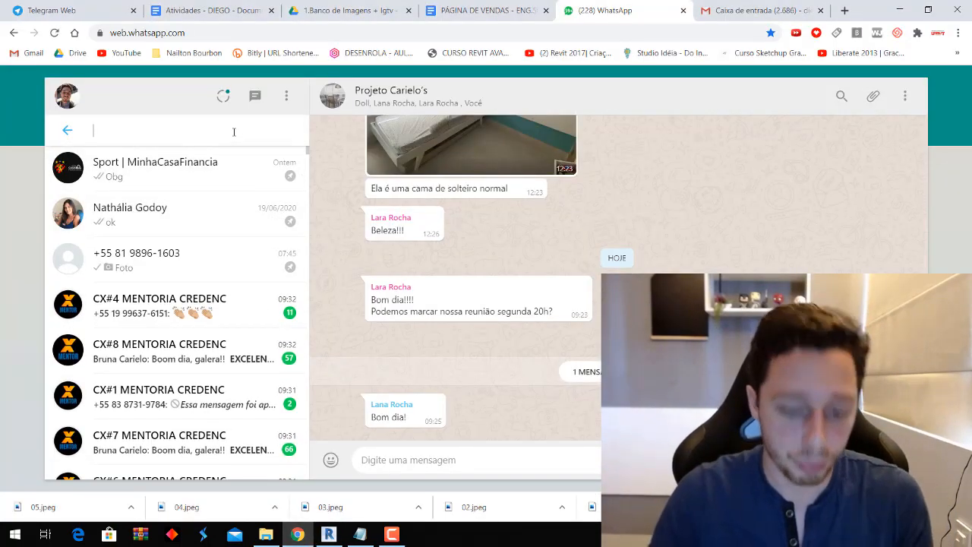
text(paulo)
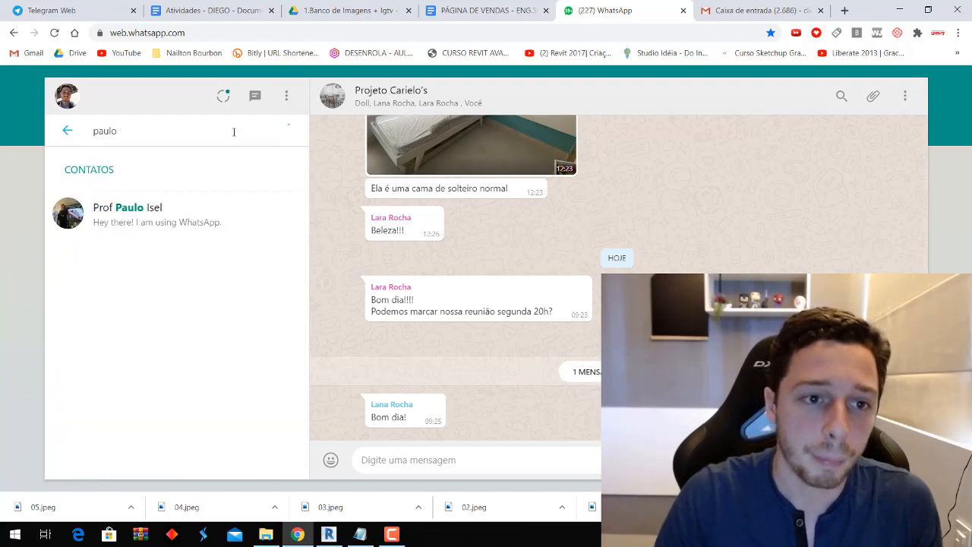
Open the found contact's chat and search its message history back to the house images and floor plans from 03/07/2020
click(194, 258)
scroll(379, 256, up, 15)
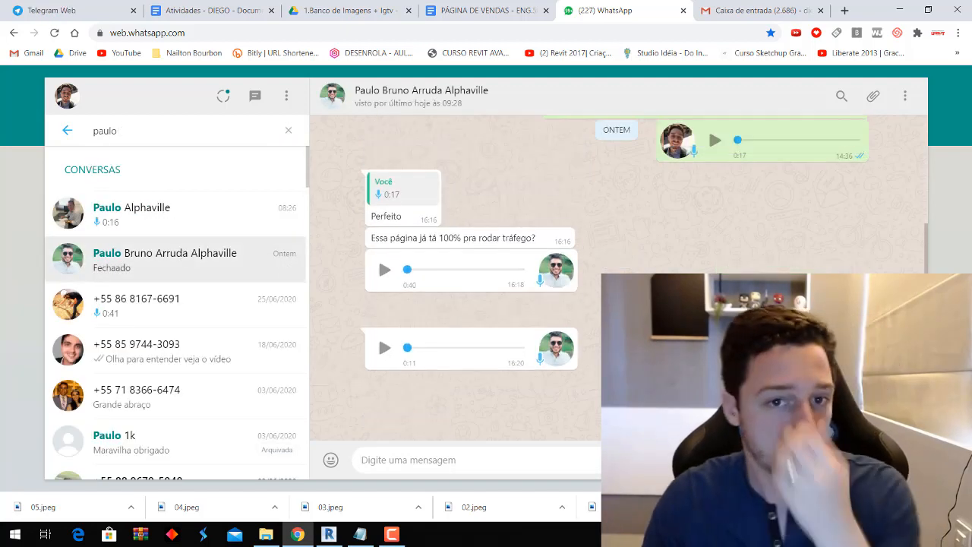
scroll(471, 273, up, 15)
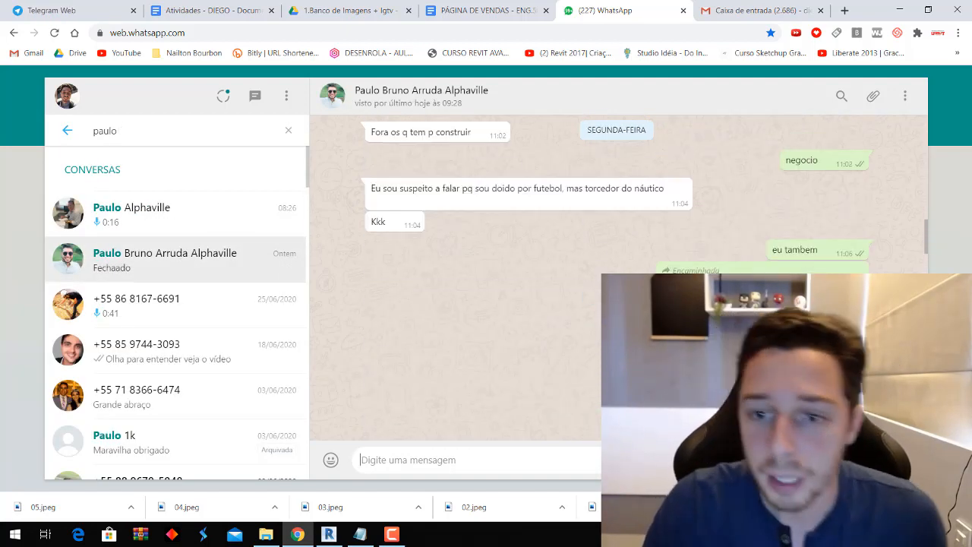
scroll(471, 274, up, 5)
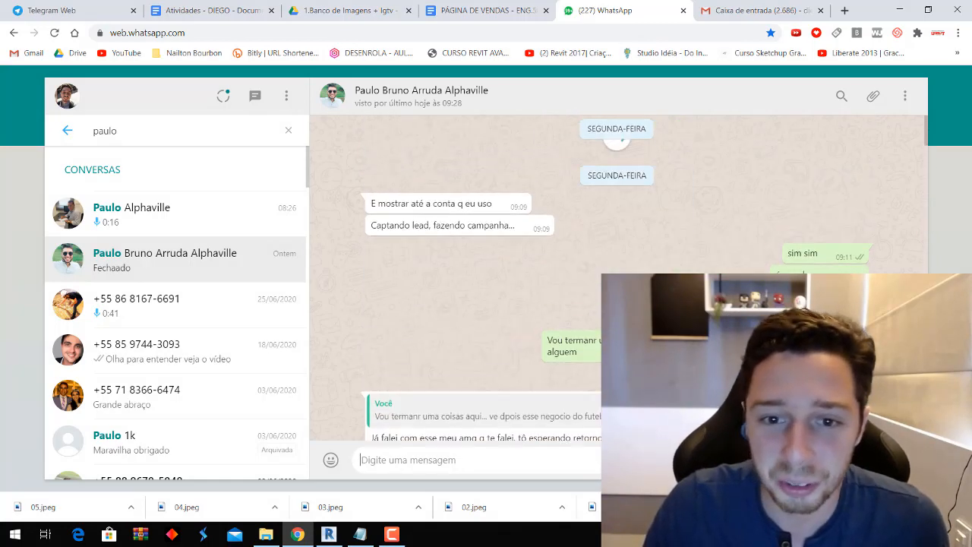
scroll(471, 273, up, 15)
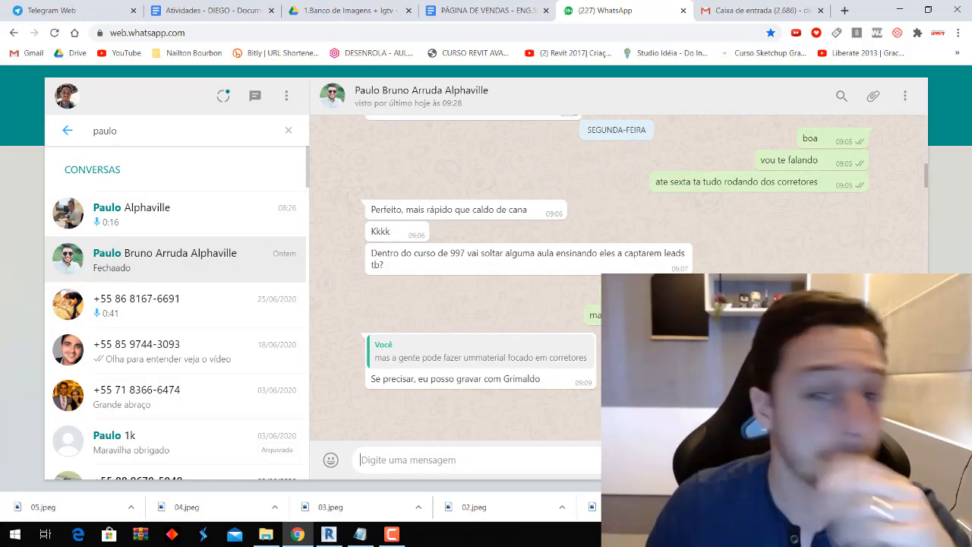
scroll(471, 274, up, 15)
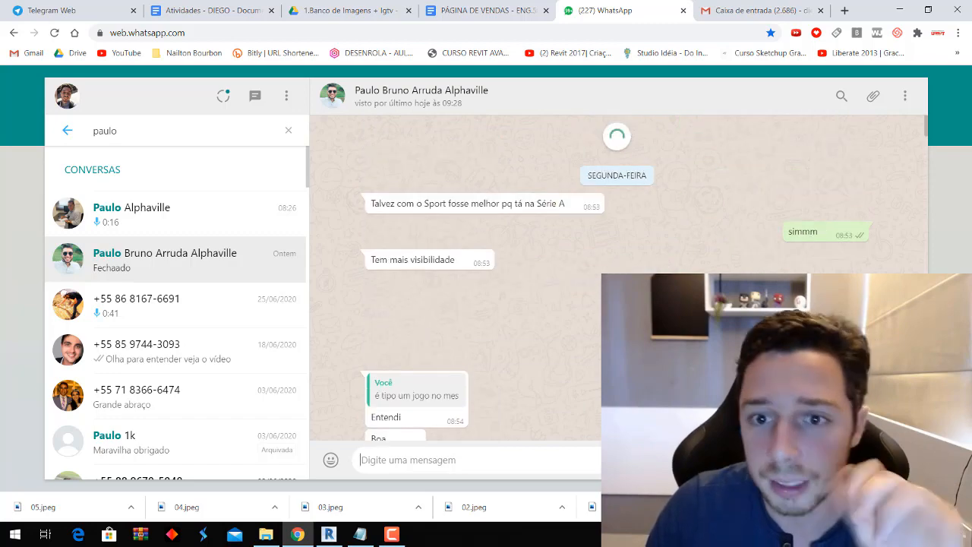
scroll(471, 273, up, 15)
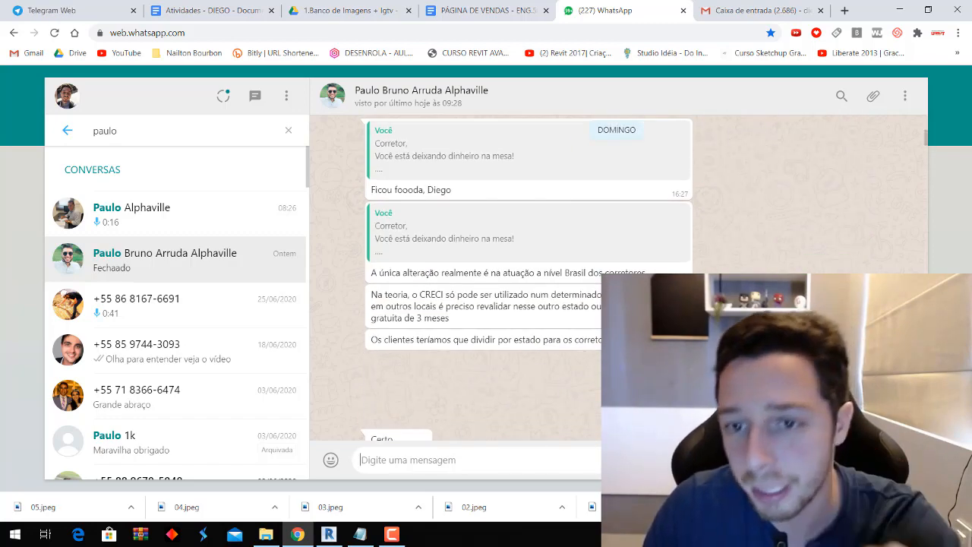
scroll(471, 273, up, 15)
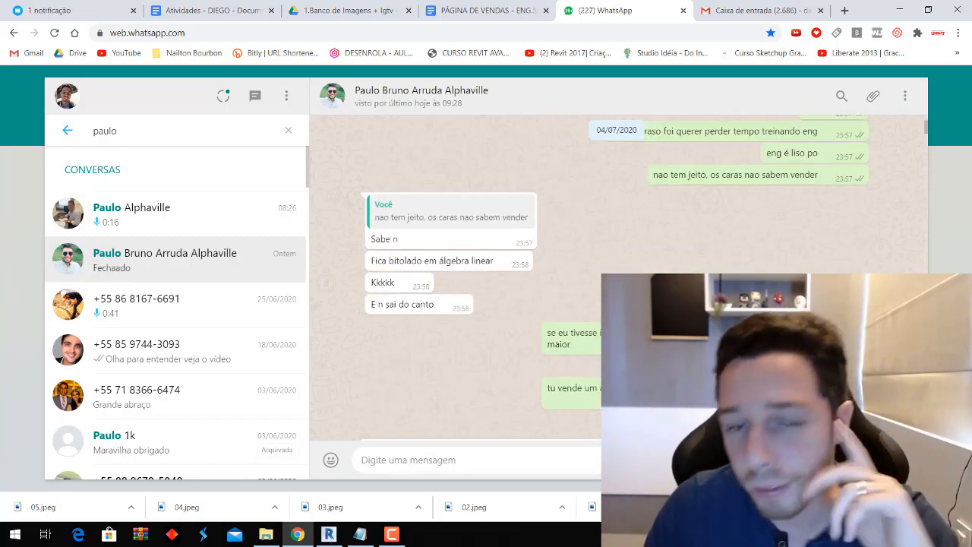
scroll(470, 274, up, 15)
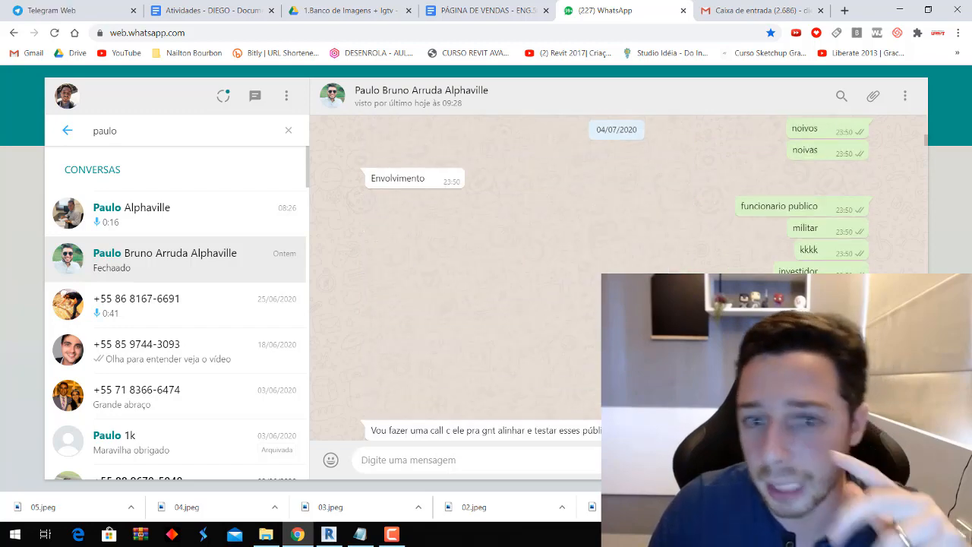
scroll(471, 273, up, 10)
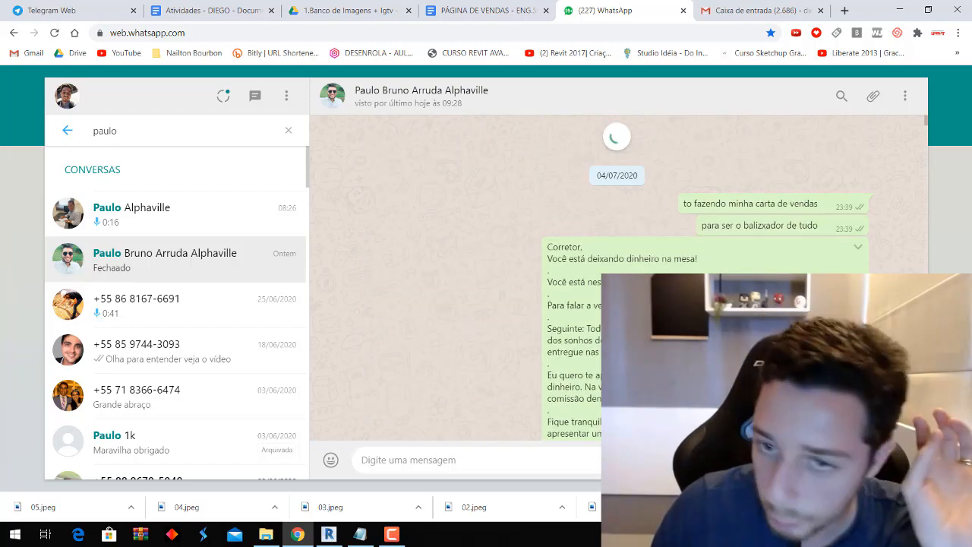
scroll(507, 315, up, 15)
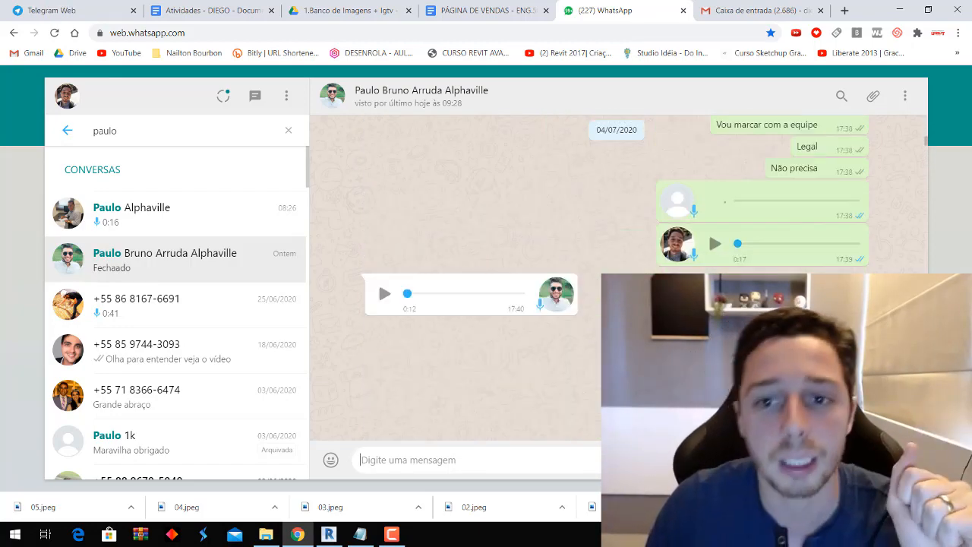
scroll(507, 315, up, 15)
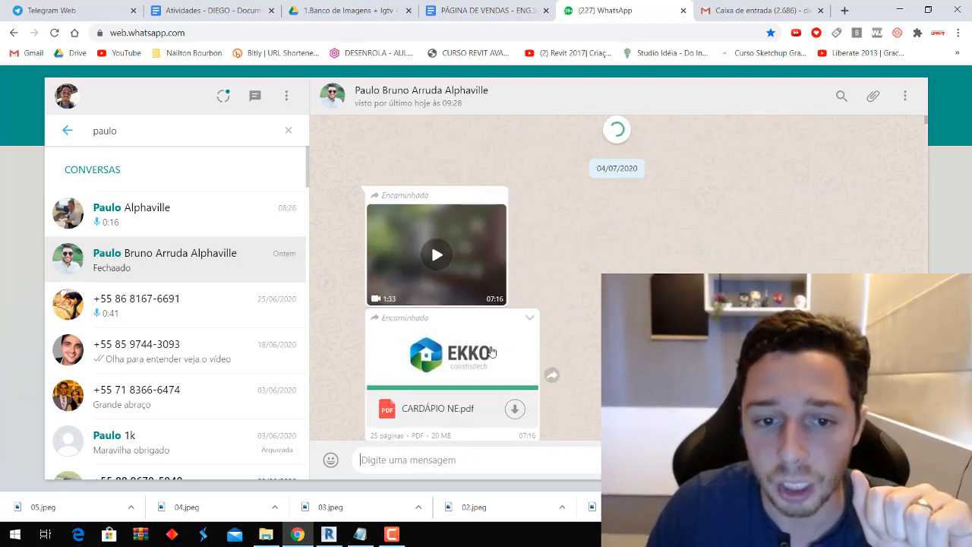
scroll(545, 340, up, 15)
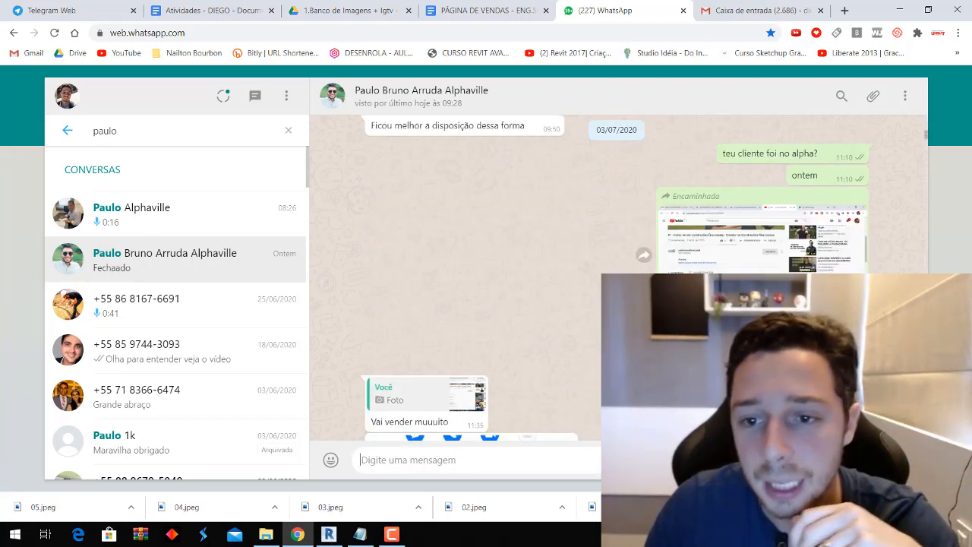
scroll(506, 315, up, 15)
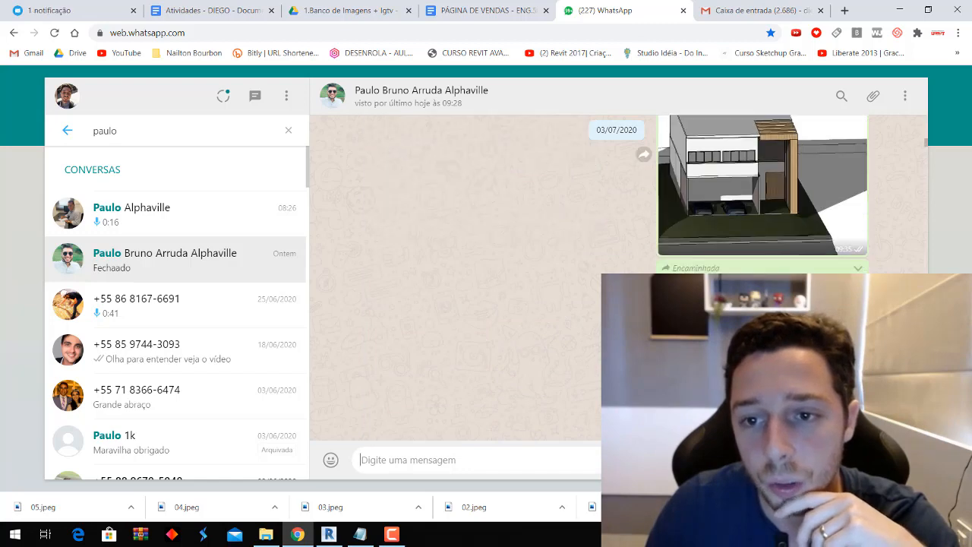
scroll(506, 315, up, 5)
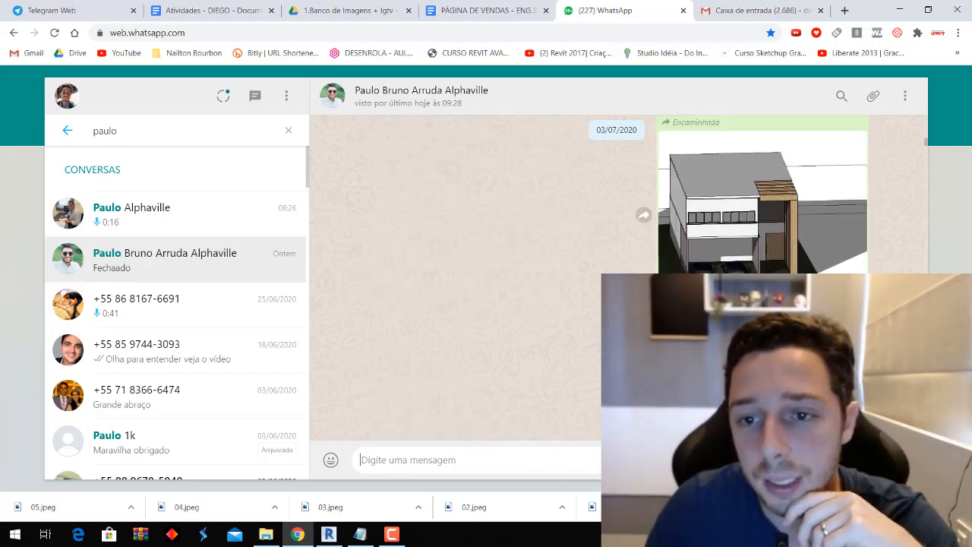
scroll(780, 261, up, 10)
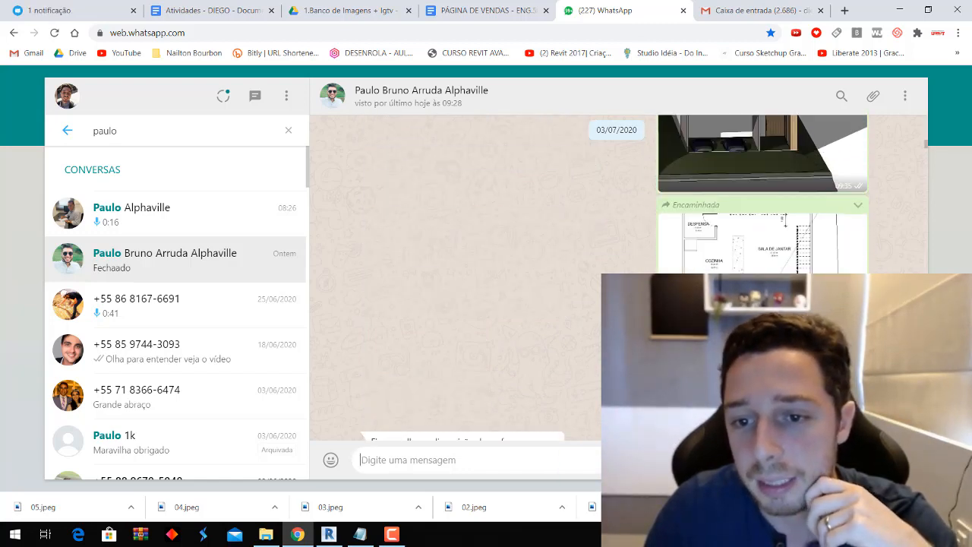
View the forwarded house facade image, close it, and examine the floor plans shared earlier in the 03/07/2020 messages
click(766, 233)
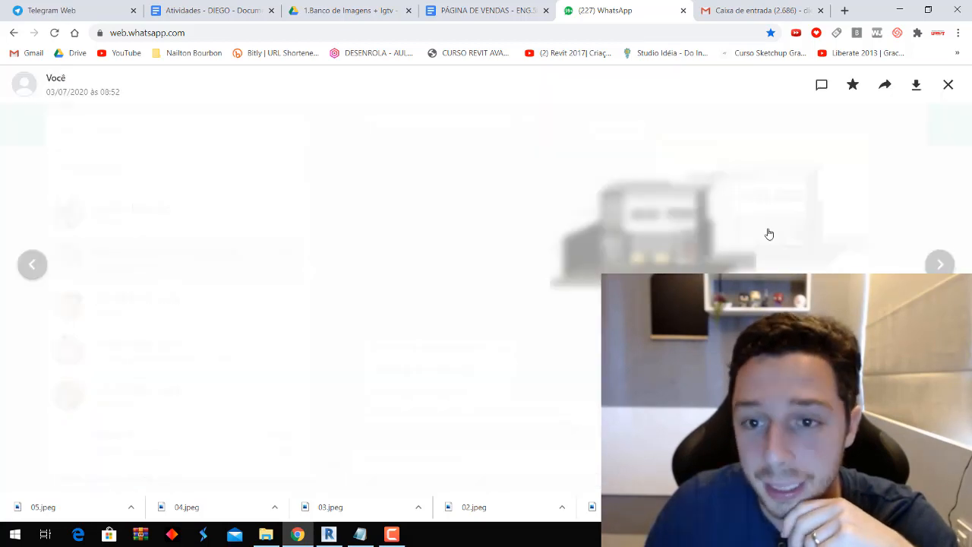
key(Left)
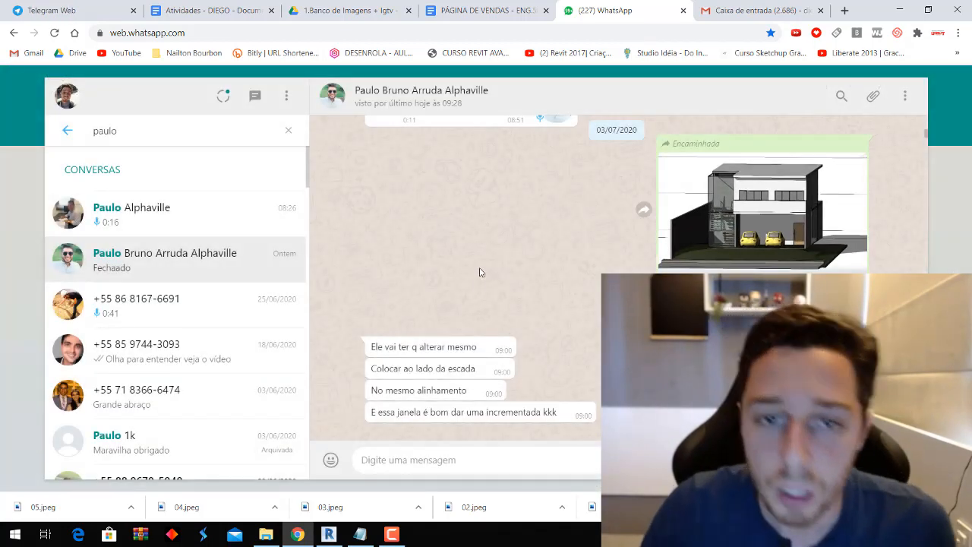
scroll(514, 291, up, 6)
key(Escape)
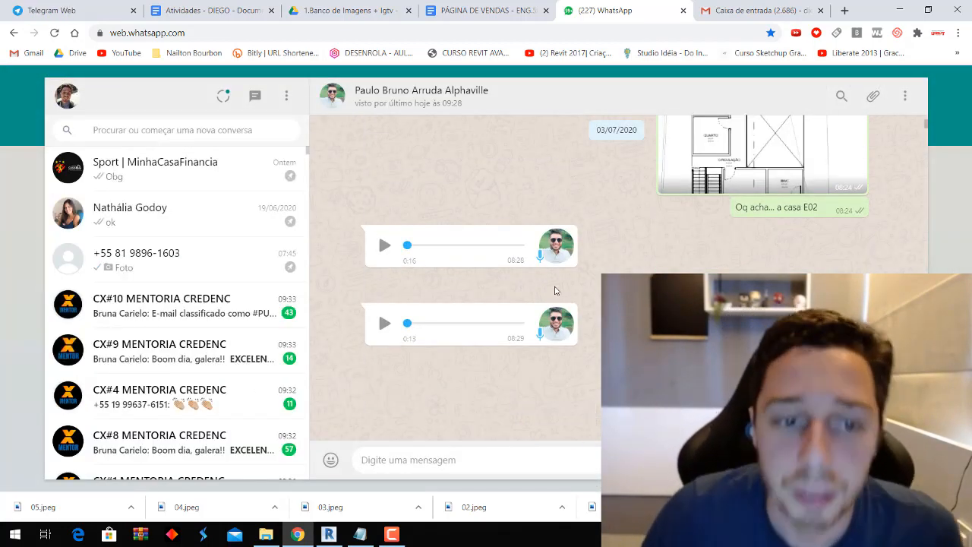
scroll(554, 287, up, 5)
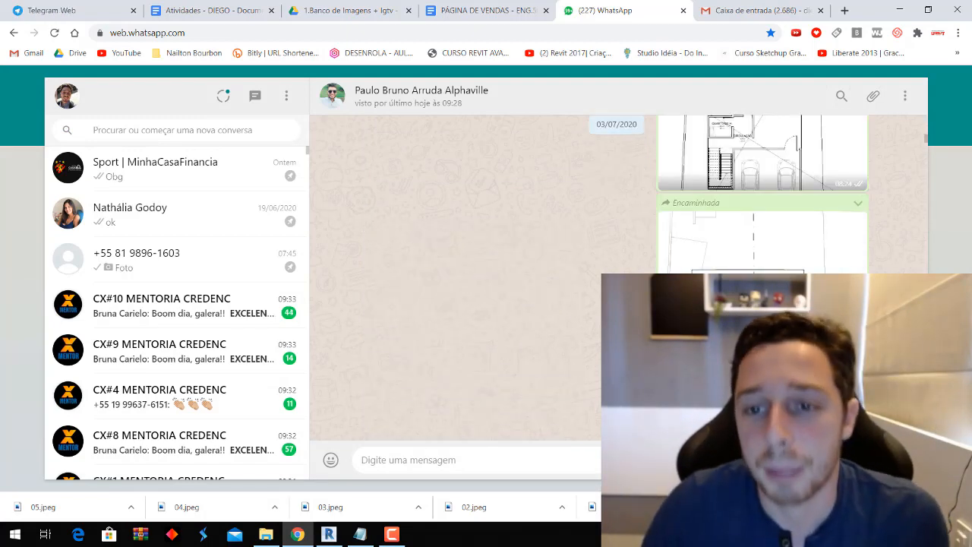
scroll(643, 137, up, 4)
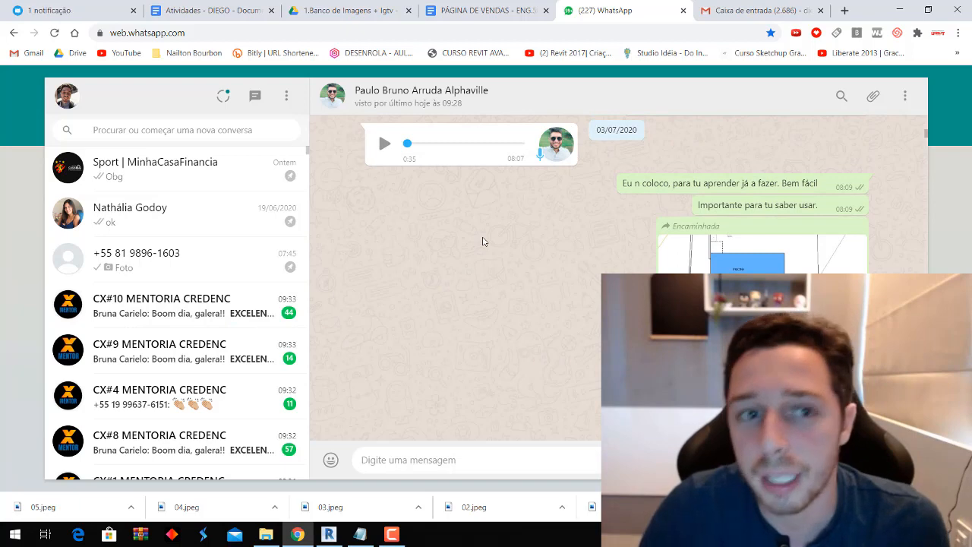
Switch from WhatsApp Web back to the 3D view of the house in Revit
key(alt+Tab)
key(alt+Tab)
key(alt+Tab)
key(alt+Tab)
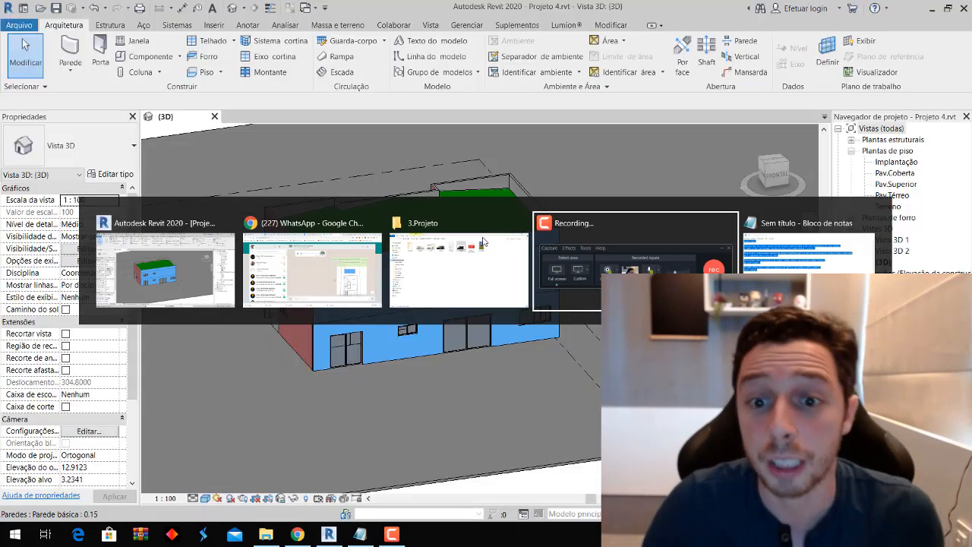